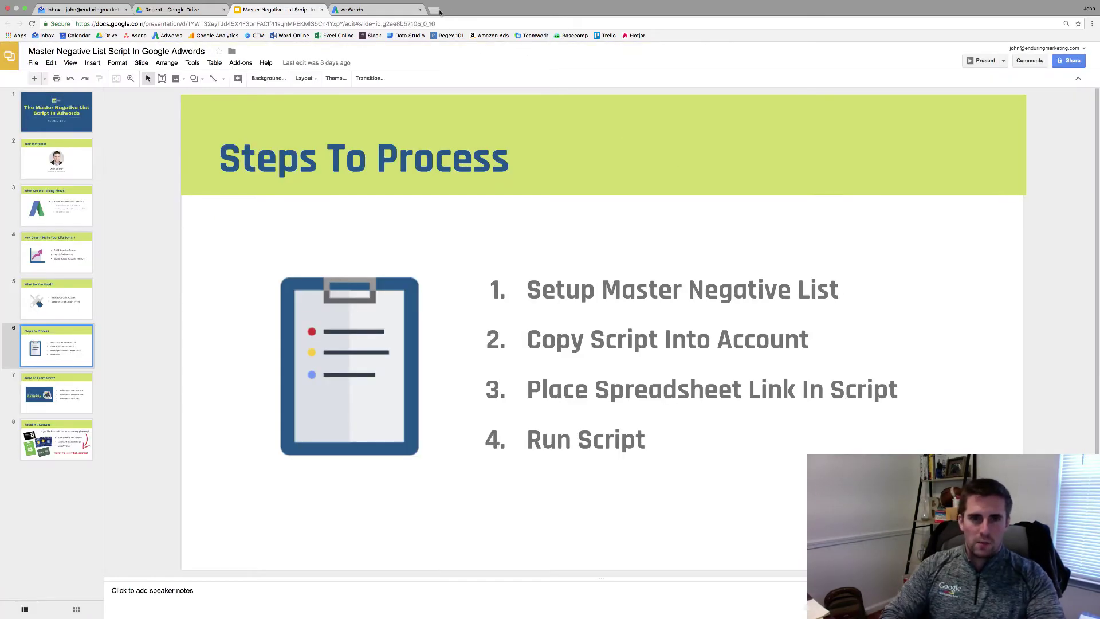
# - In a new tab, search 'adwords script library' and open the AdWords Scripts developer site
pyautogui.hotkey('ctrl', 't')
pyautogui.write('ads')
pyautogui.press('BackSpace')
pyautogui.press('BackSpace')
pyautogui.write('words')
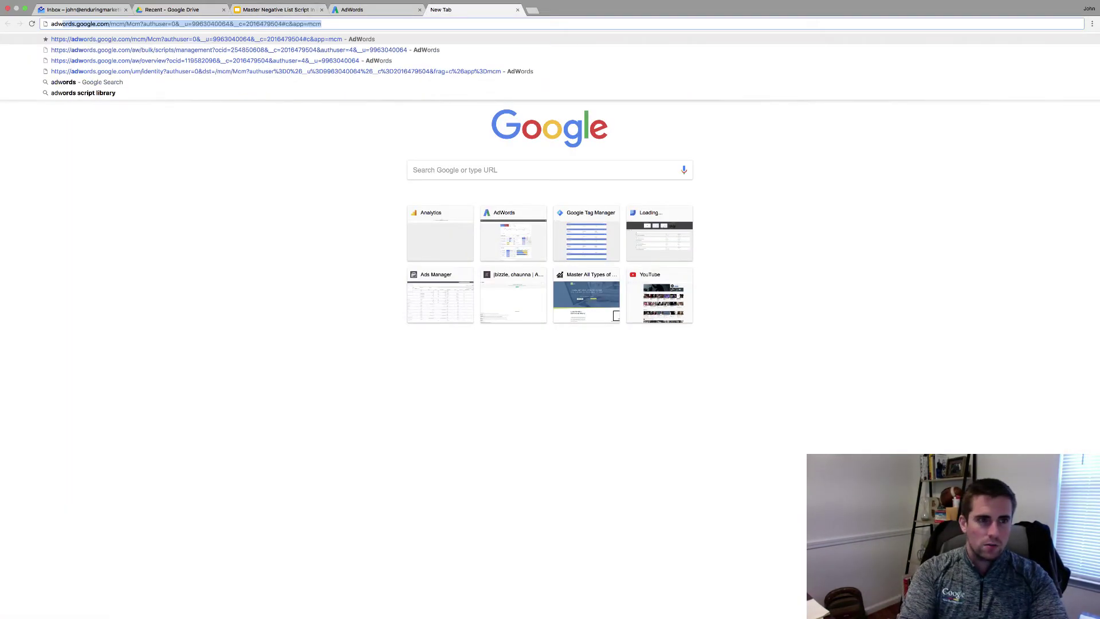
pyautogui.press('Return')
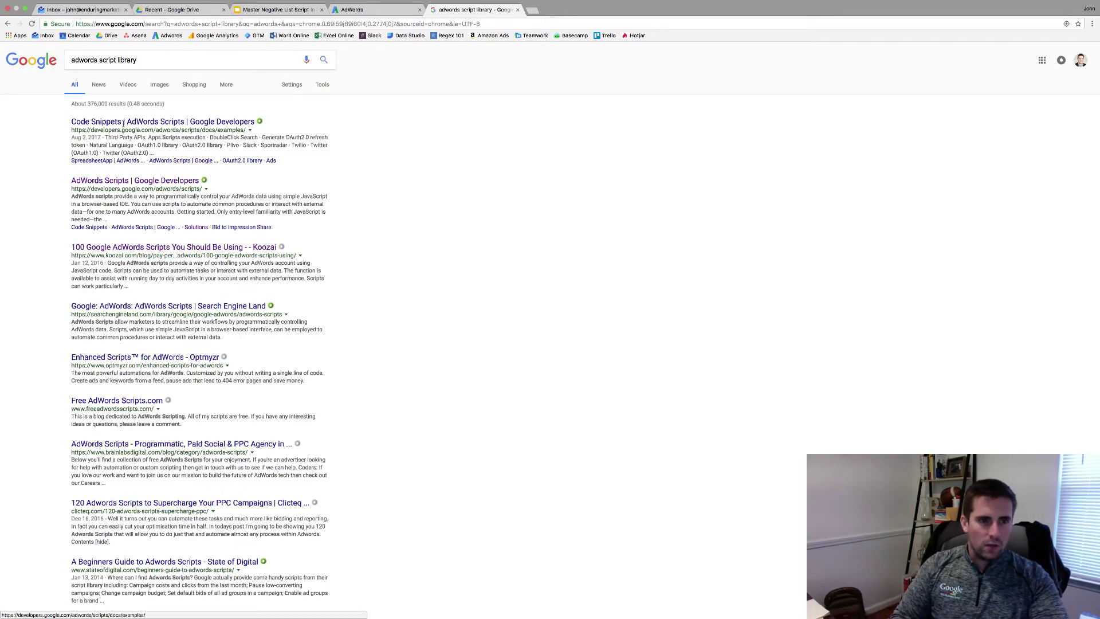
pyautogui.click(155, 181)
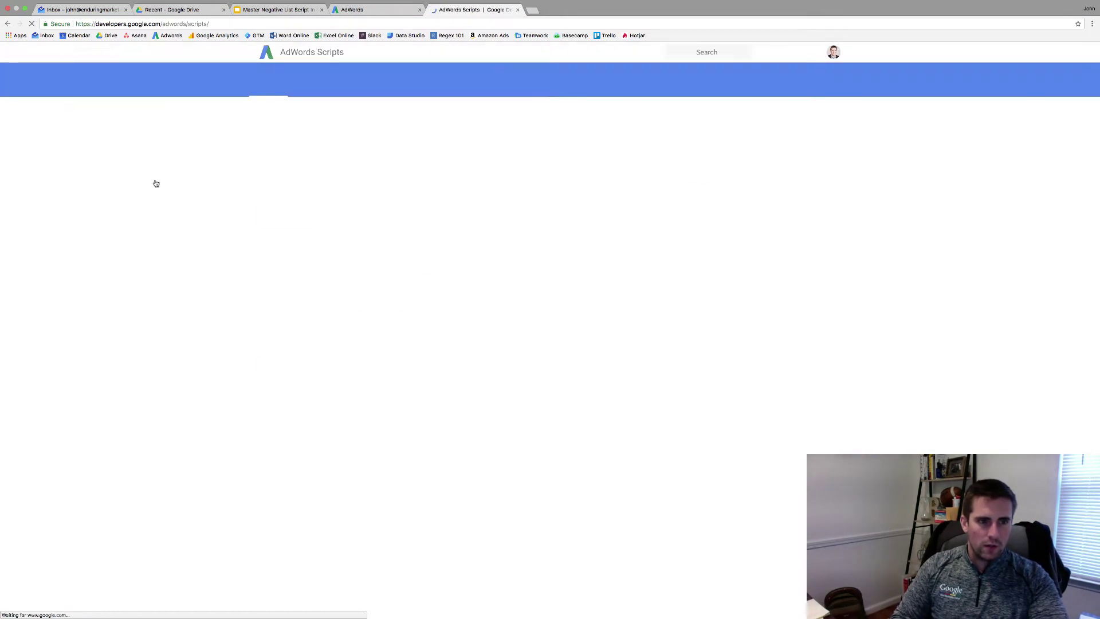
# - Under Solutions, expand Single Accounts and open the Master Negative List page
pyautogui.click(501, 88)
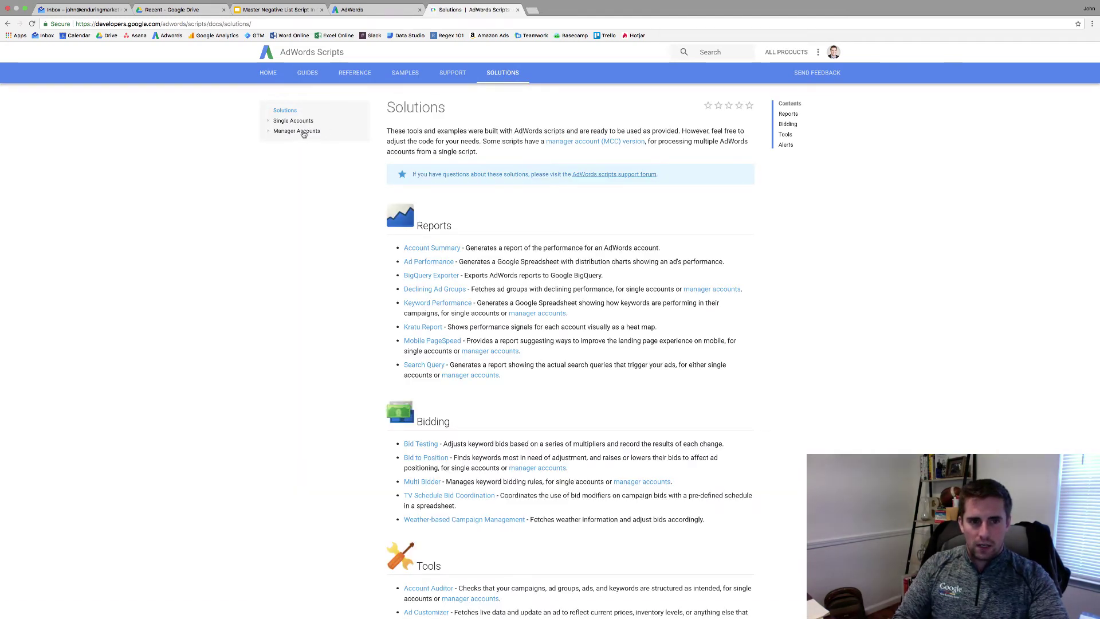
pyautogui.click(303, 132)
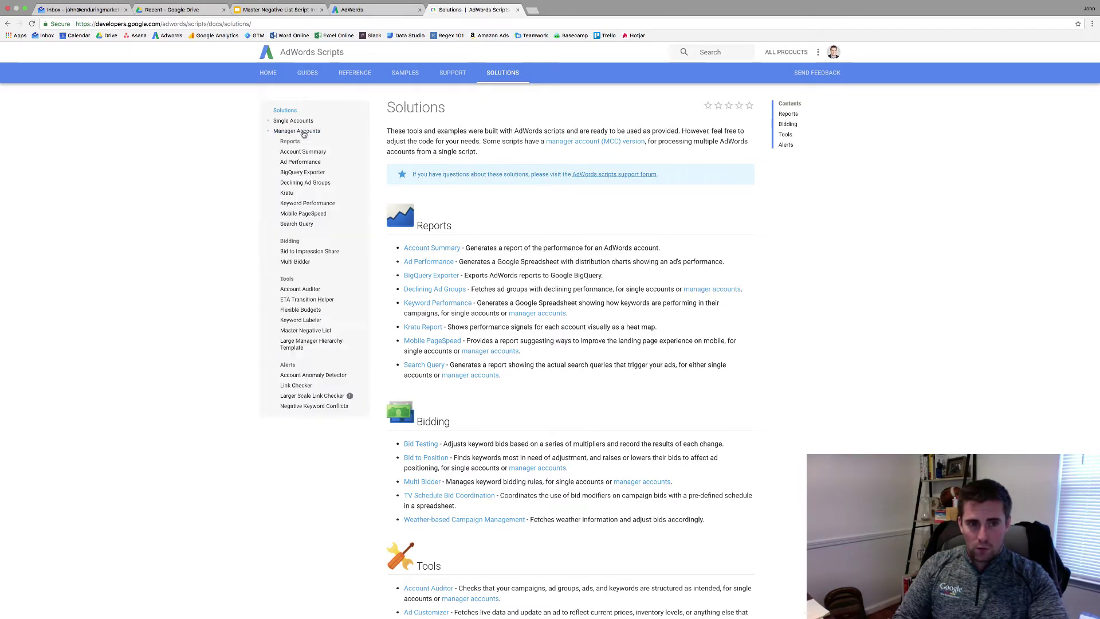
pyautogui.click(303, 132)
pyautogui.click(302, 122)
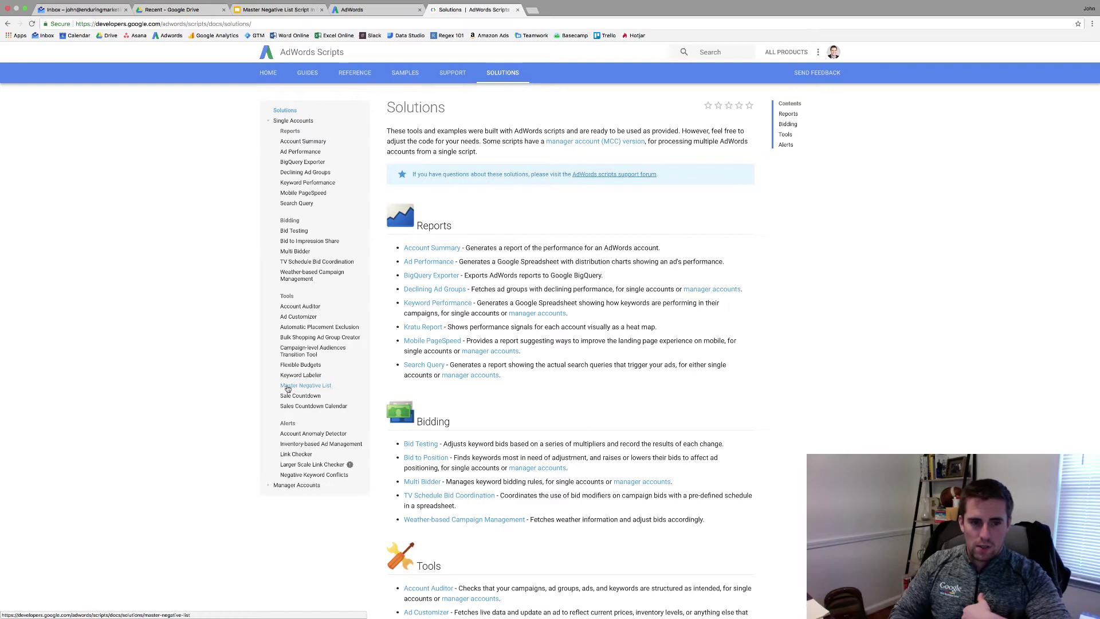
pyautogui.click(310, 386)
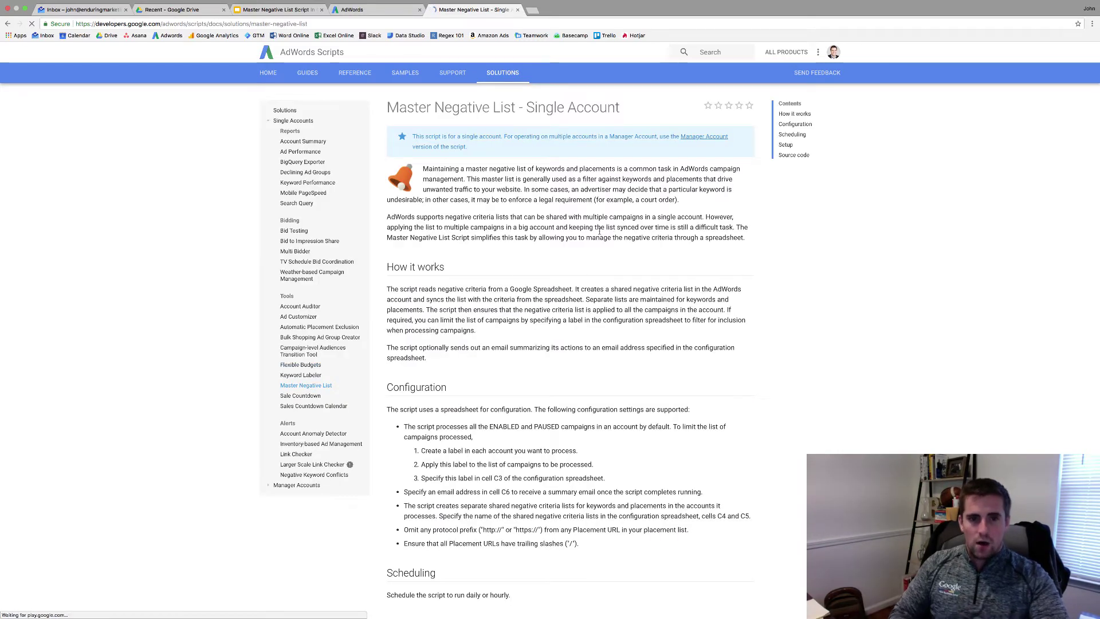
# - Make a copy of the template spreadsheet linked in Setup, then return to the documentation
pyautogui.scroll(-5, 515, 244)
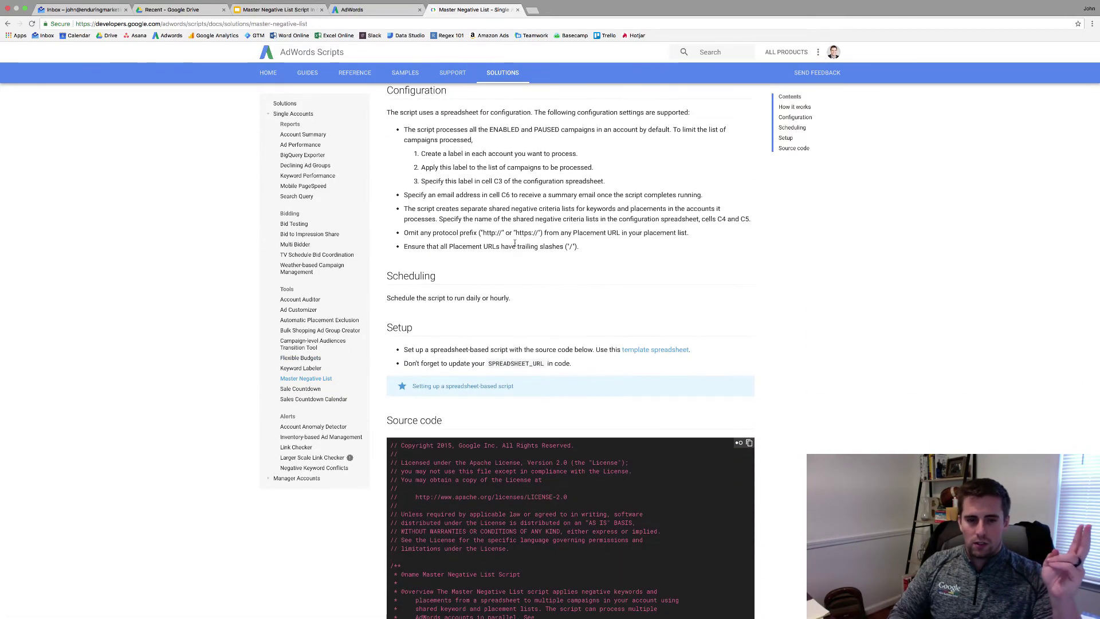
pyautogui.keyDown('super'); pyautogui.click(647, 350); pyautogui.keyUp('super')
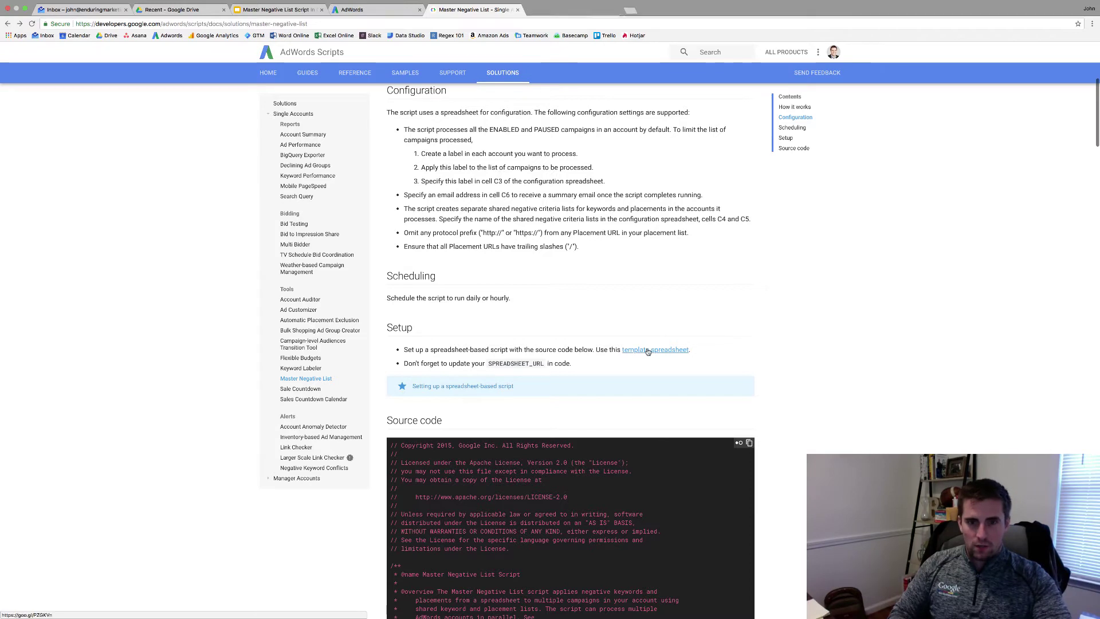
pyautogui.click(562, 11)
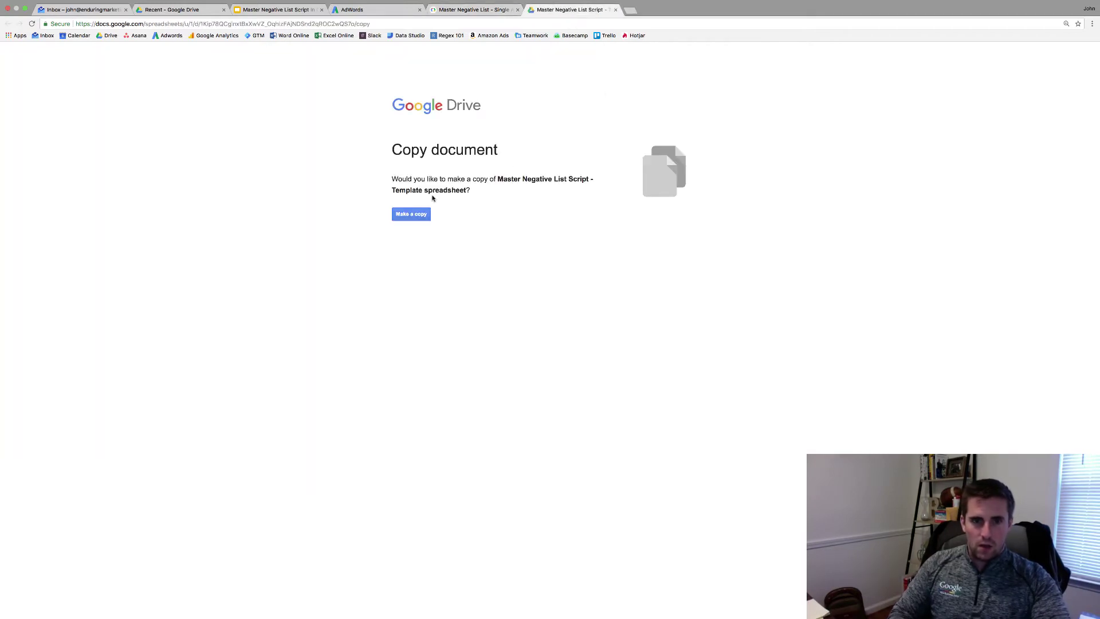
pyautogui.click(407, 218)
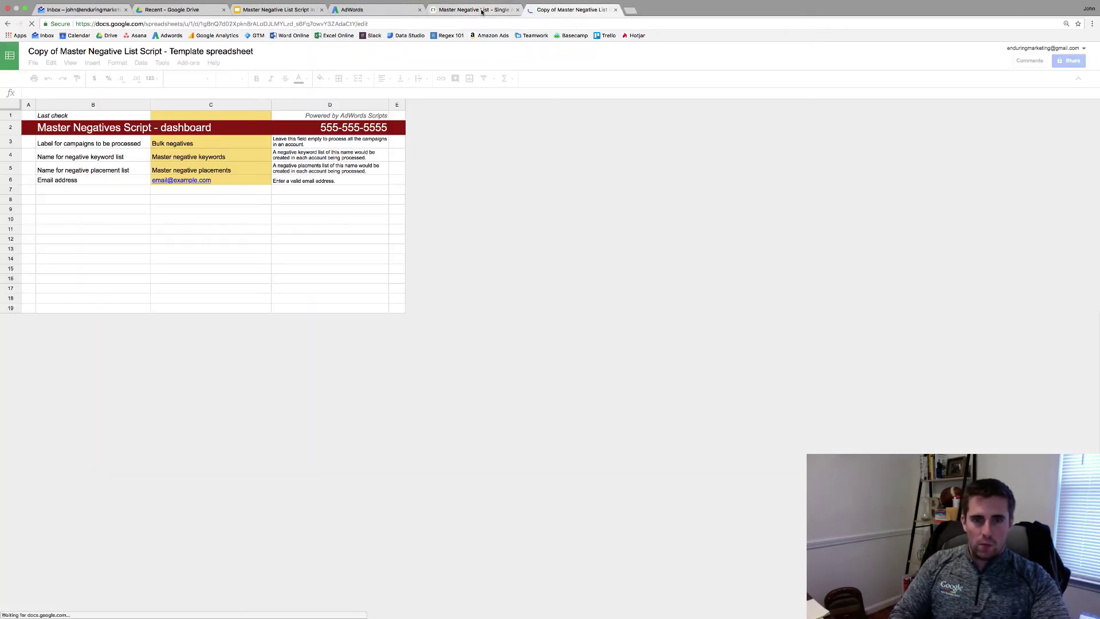
pyautogui.click(475, 10)
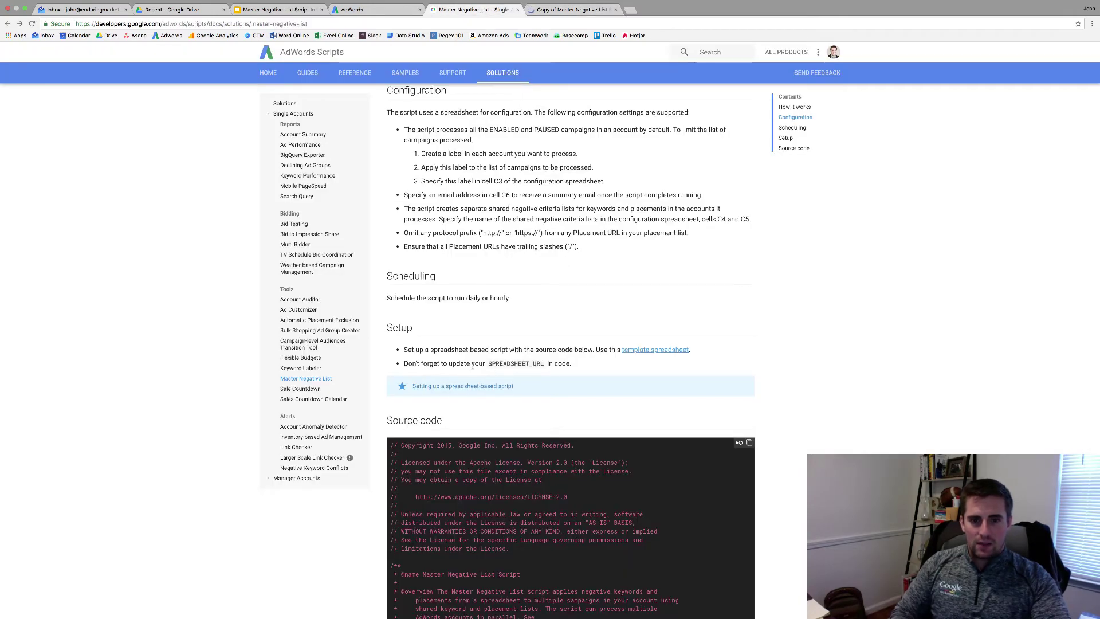
pyautogui.scroll(-1, 659, 412)
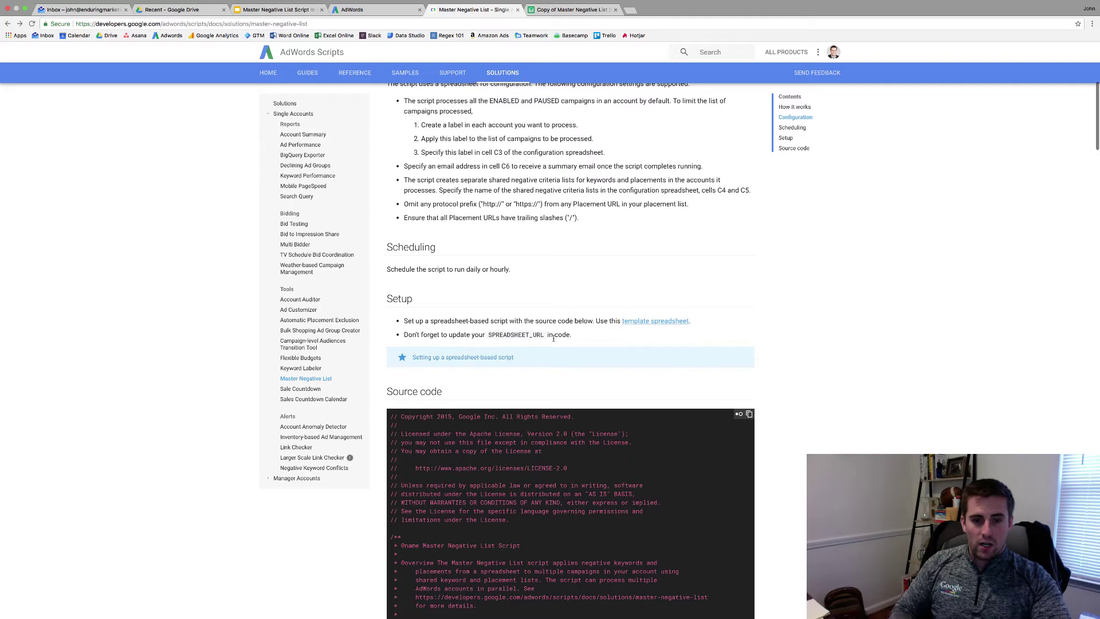
# - In the copied sheet, clear the 'Bulk negatives' campaign label in C3
pyautogui.click(571, 10)
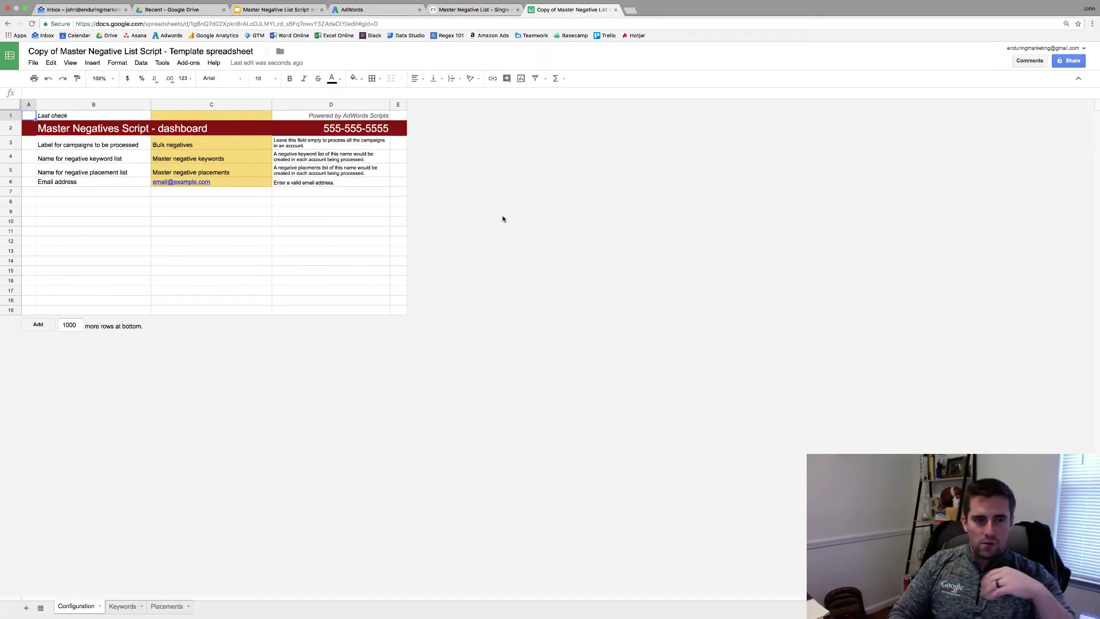
pyautogui.click(331, 132)
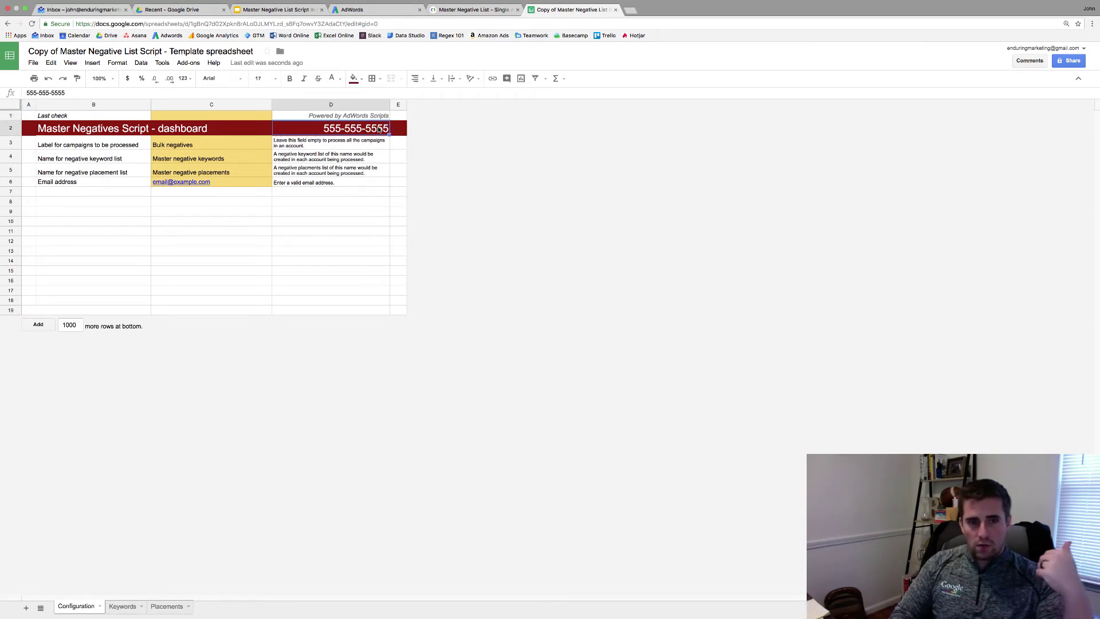
pyautogui.click(201, 146)
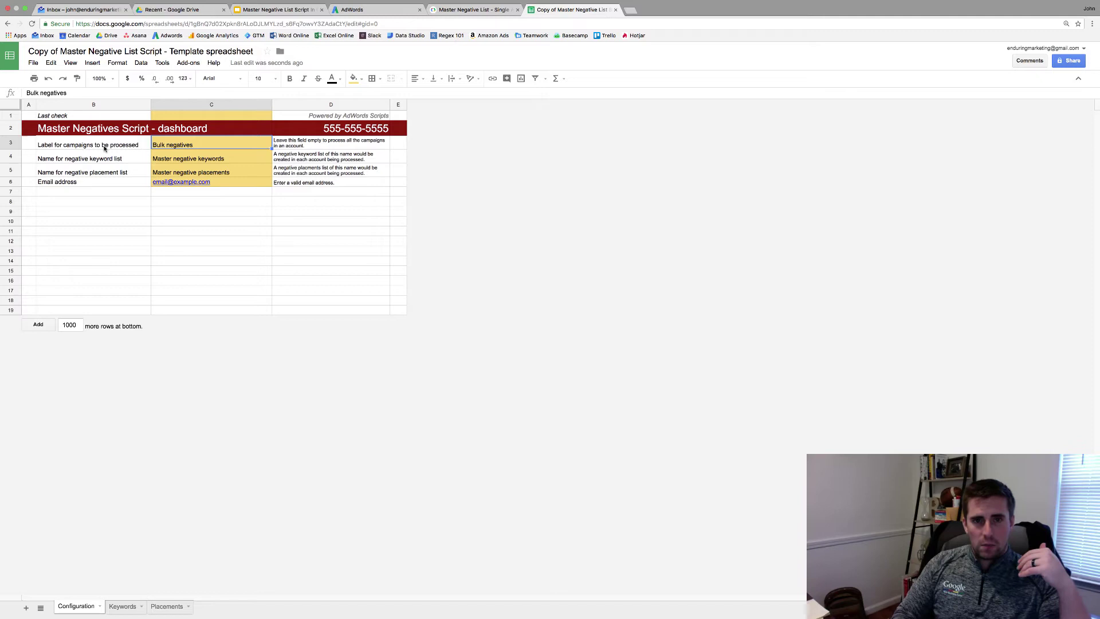
pyautogui.press('BackSpace')
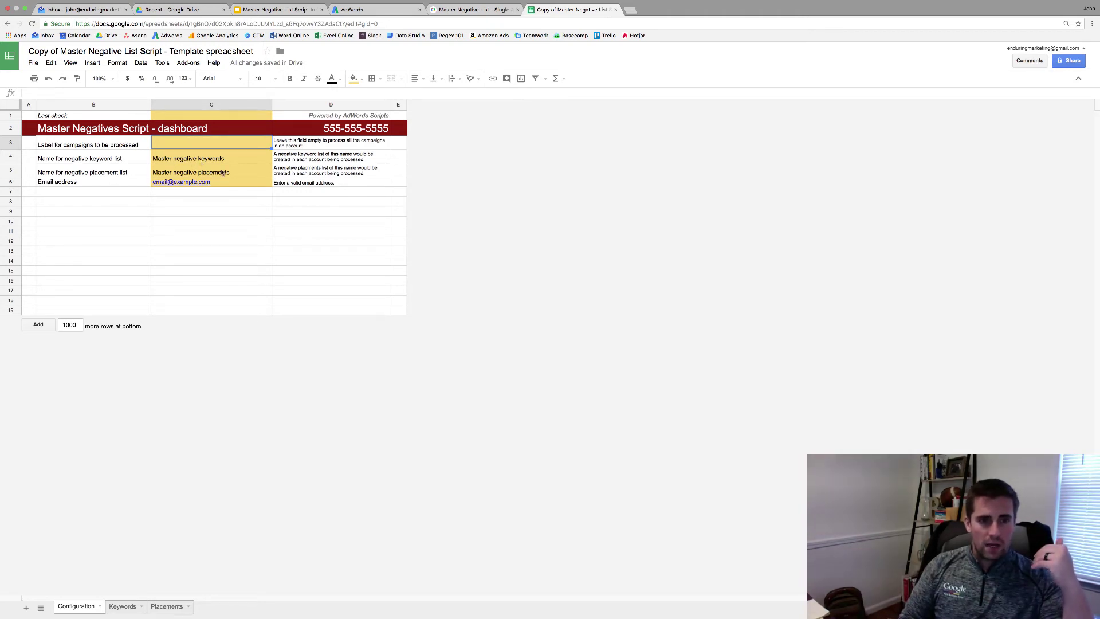
# - Replace the example address in C6 with your own notification email address
pyautogui.click(250, 184)
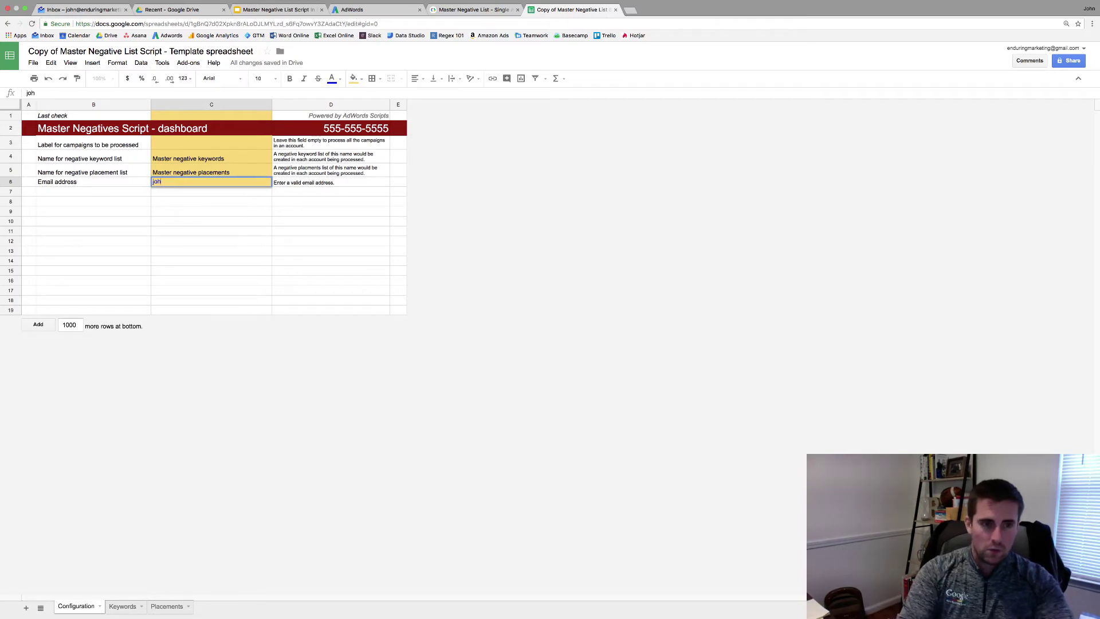
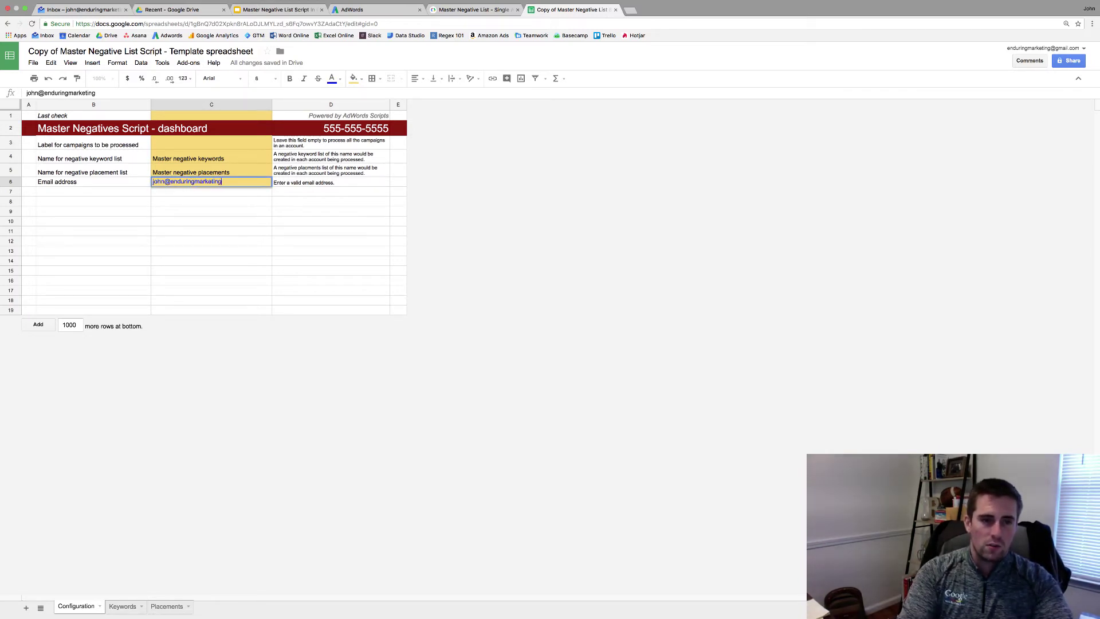
pyautogui.press('Return')
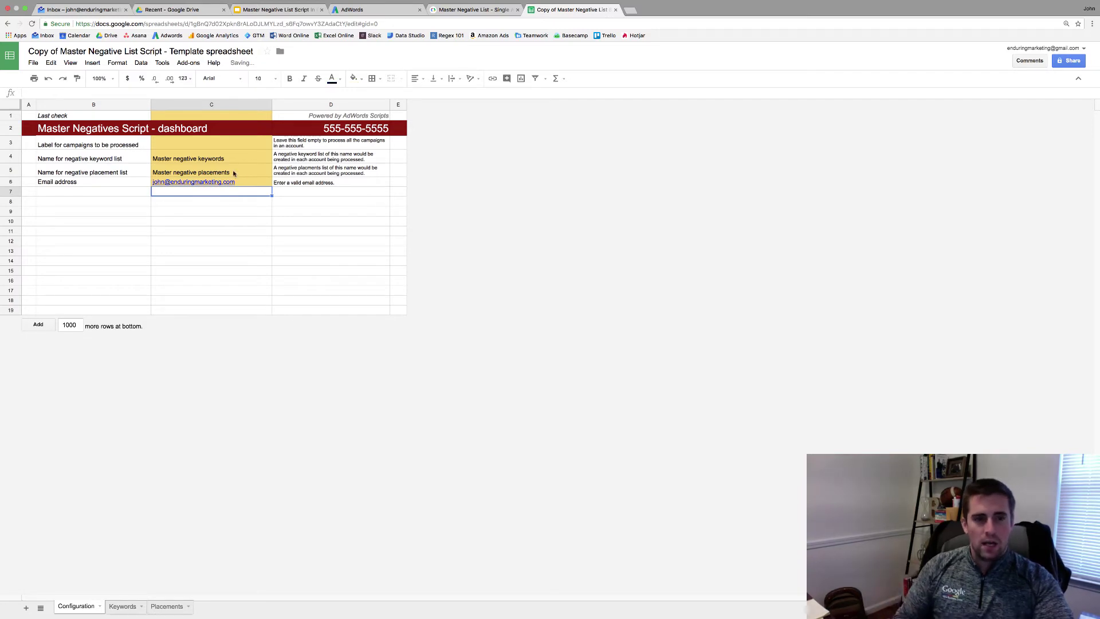
pyautogui.click(99, 194)
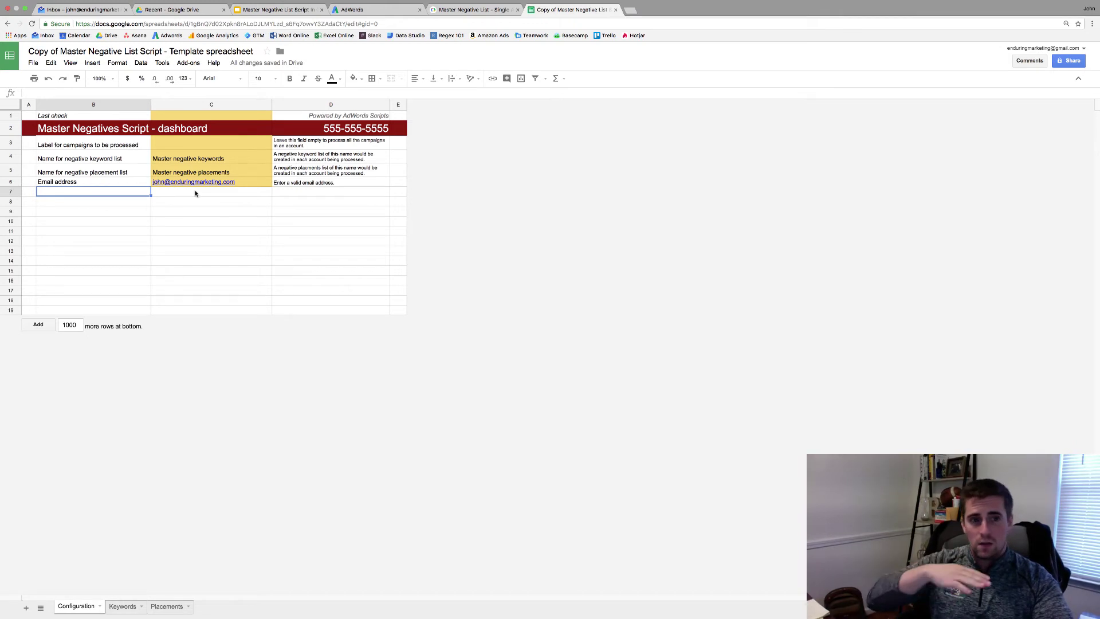
pyautogui.click(177, 144)
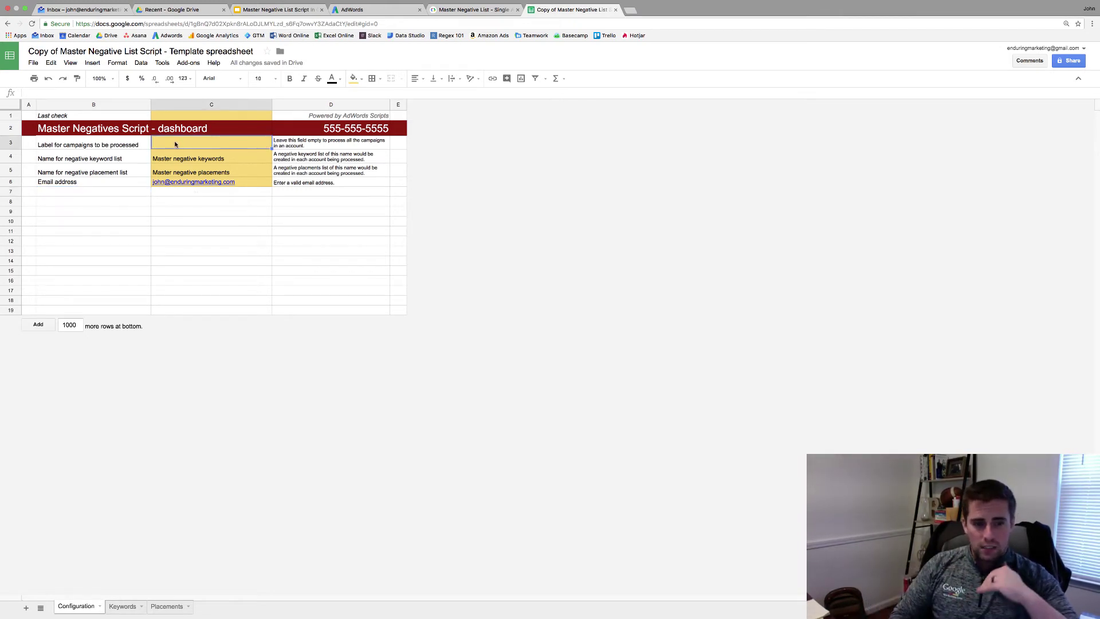
# - Enter test.com in cell B4 of the Placements sheet
pyautogui.click(123, 606)
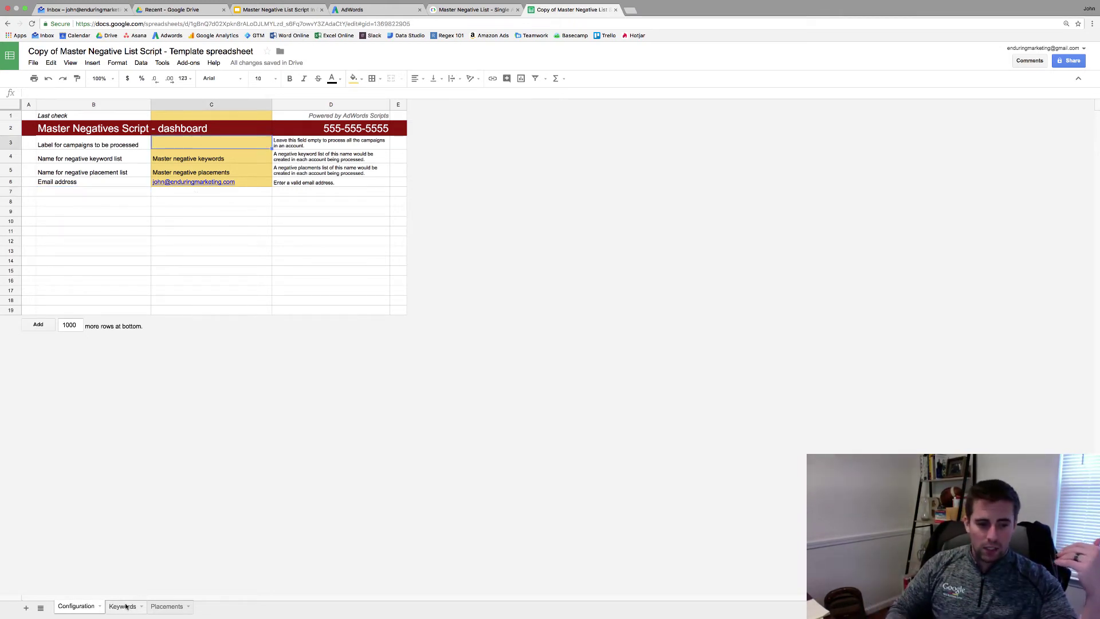
pyautogui.click(166, 606)
pyautogui.click(135, 152)
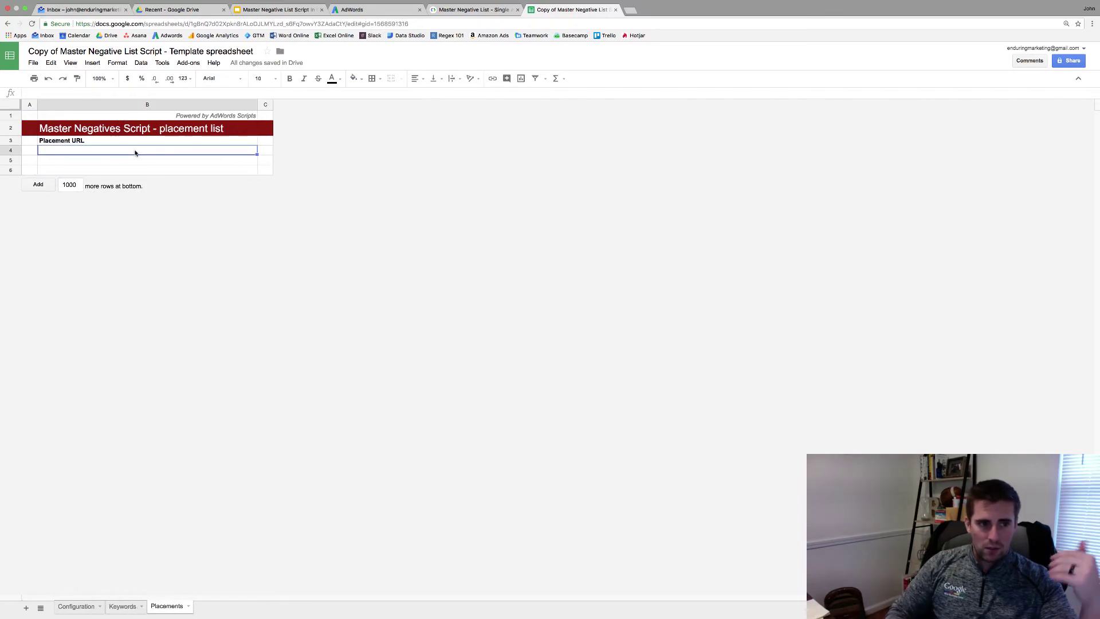
pyautogui.write('test.com')
pyautogui.press('Return')
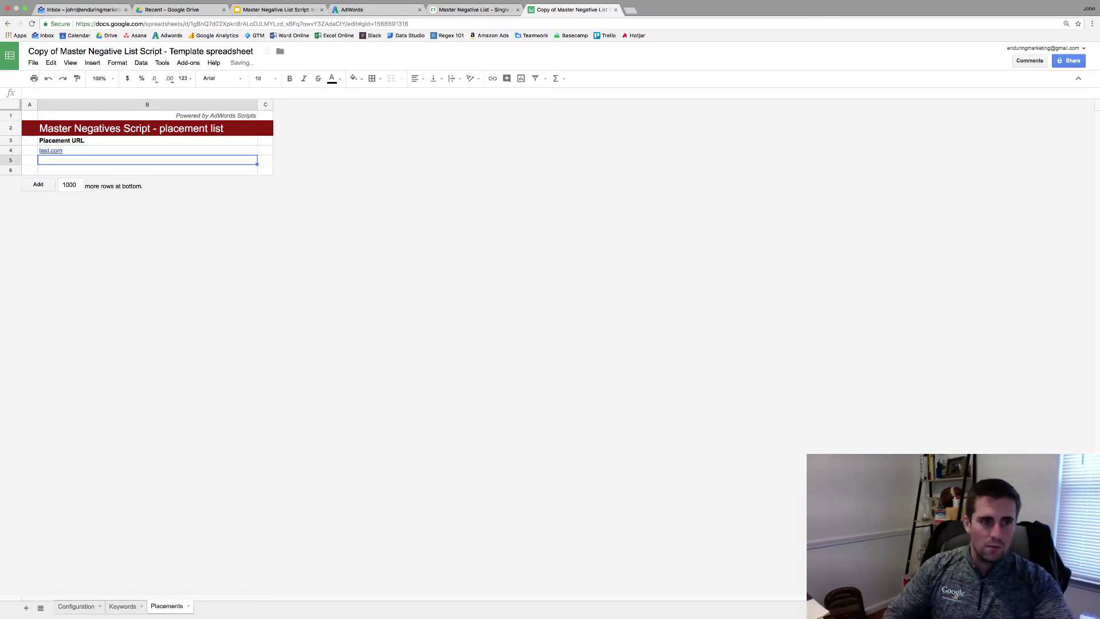
pyautogui.click(140, 152)
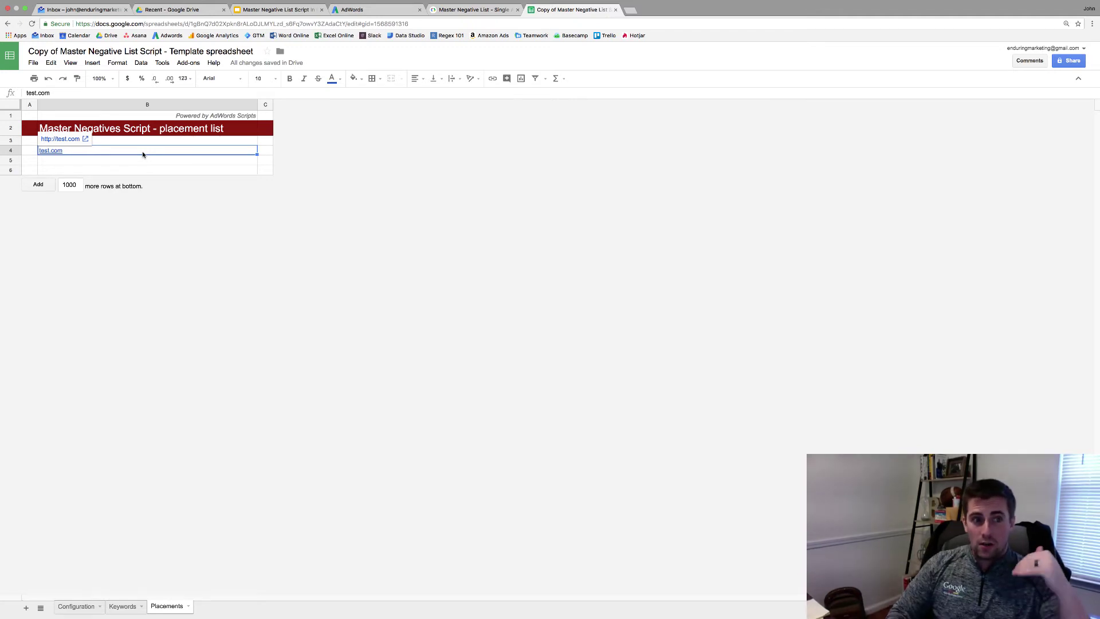
pyautogui.click(146, 144)
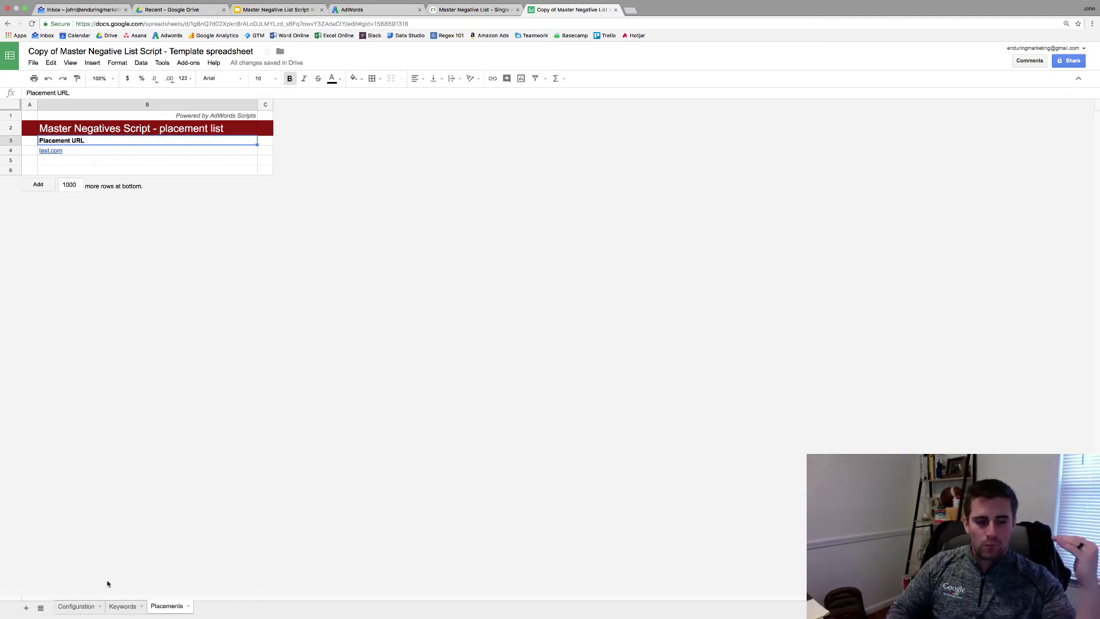
# - Copy the spreadsheet's URL and the Master Negative List source code from the documentation page
pyautogui.click(76, 608)
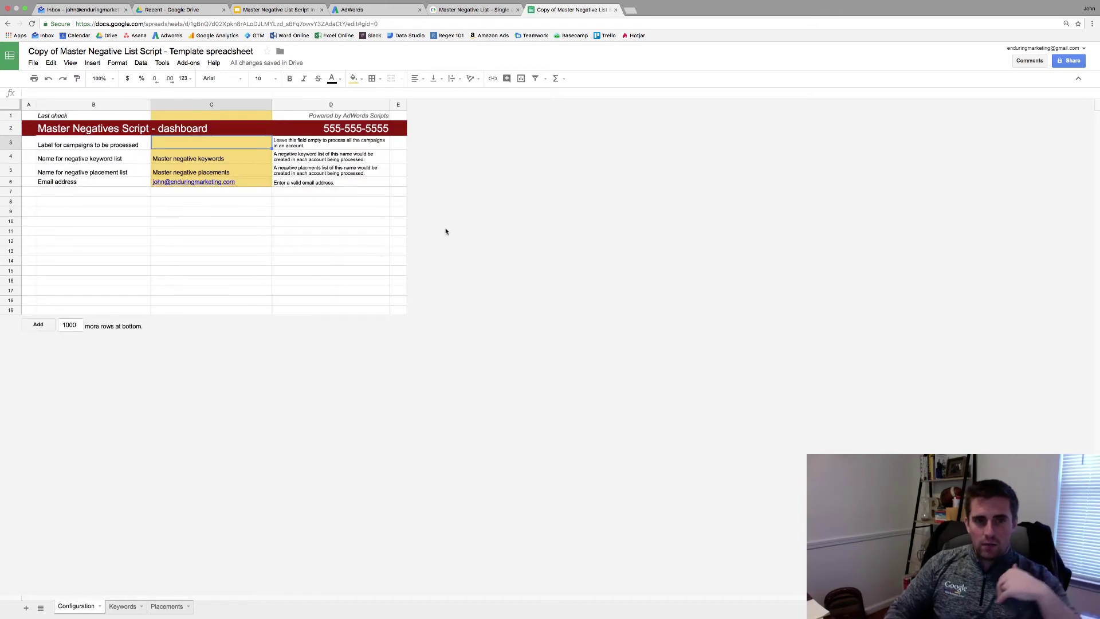
pyautogui.click(350, 23)
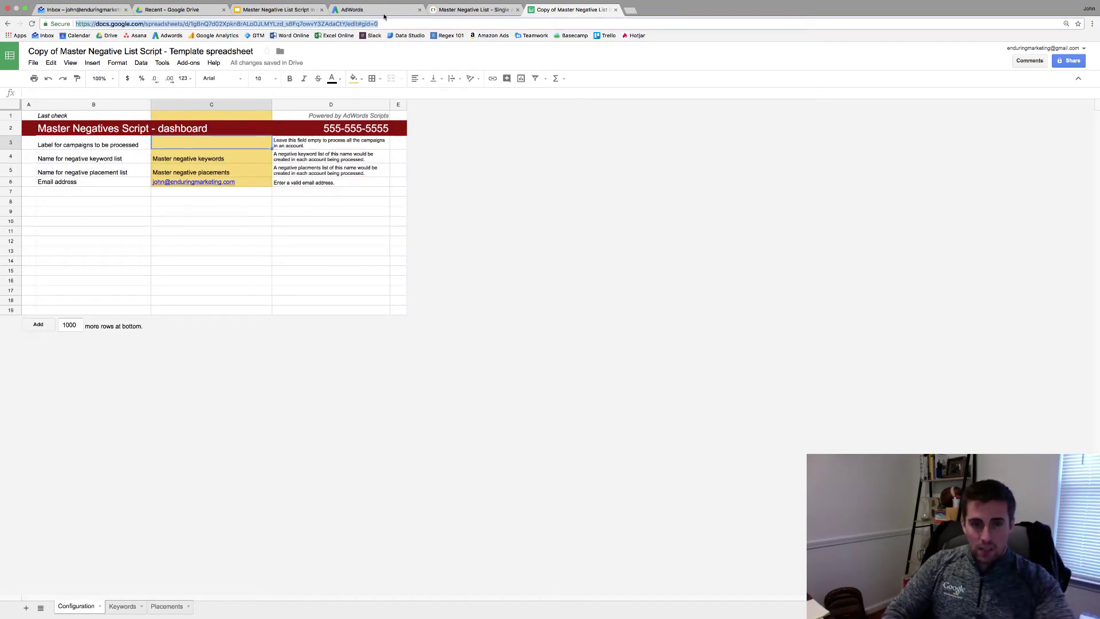
pyautogui.click(469, 8)
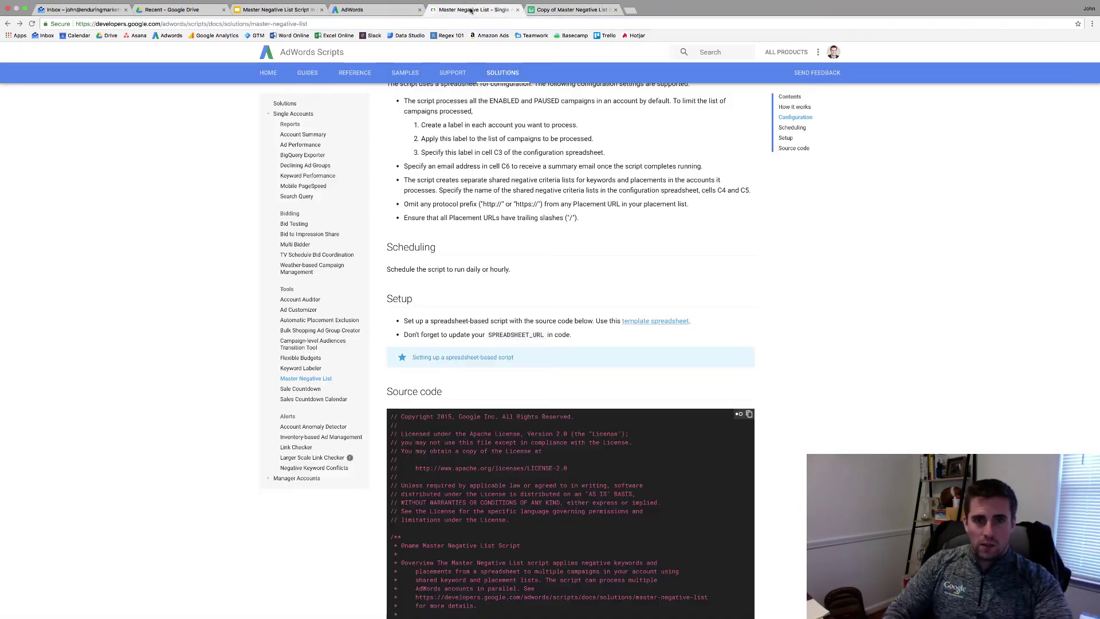
pyautogui.click(749, 415)
# - Start a new blank script on the AdWords Scripts page
pyautogui.click(351, 9)
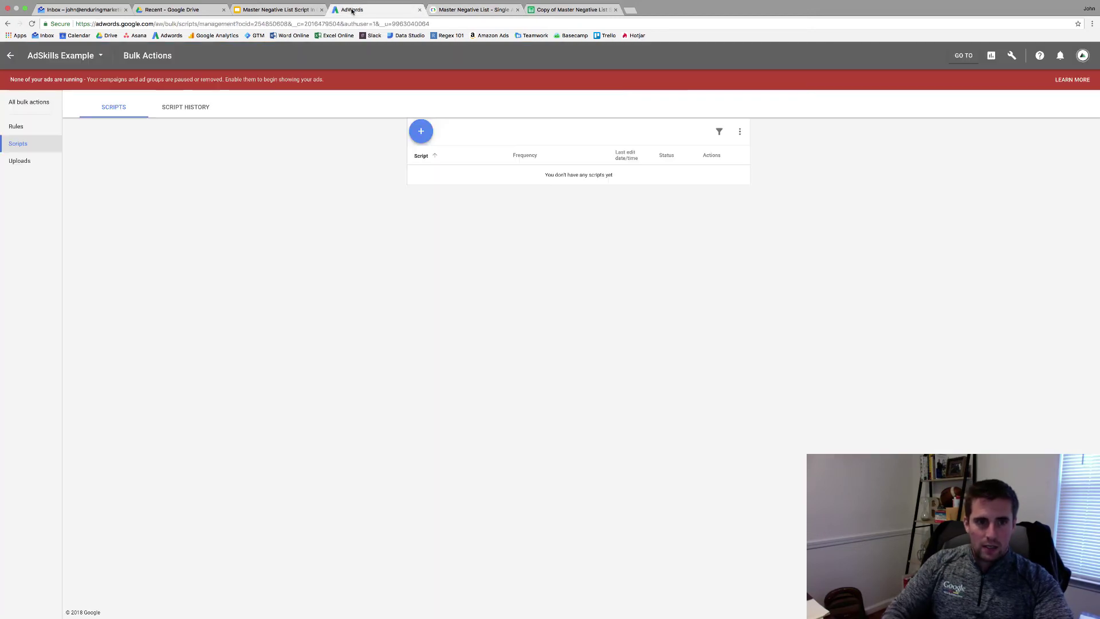
pyautogui.click(1012, 55)
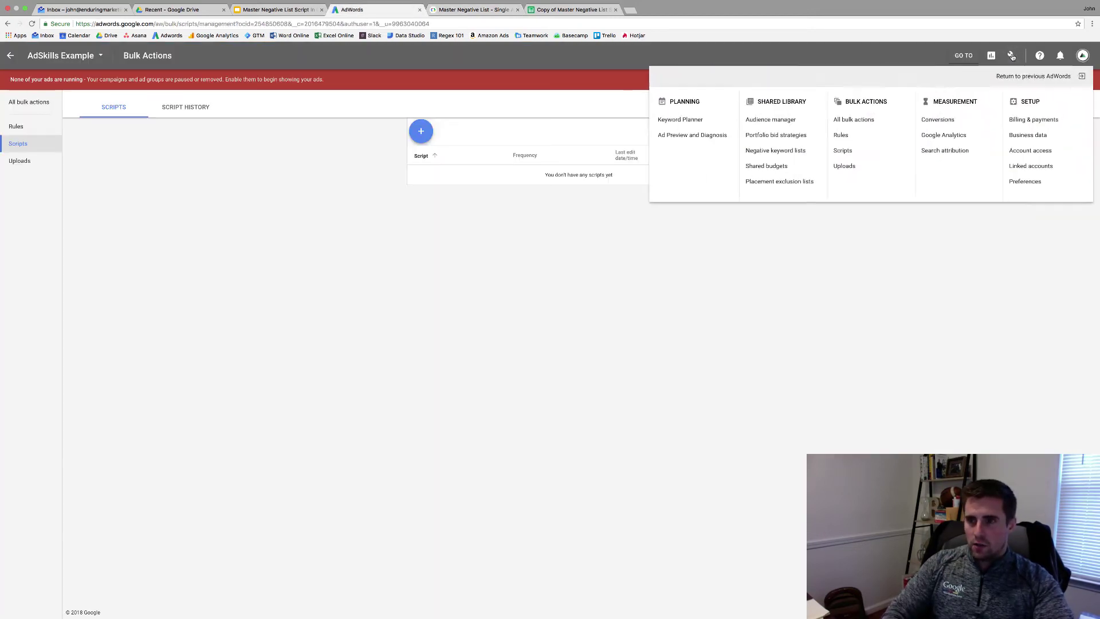
pyautogui.click(607, 175)
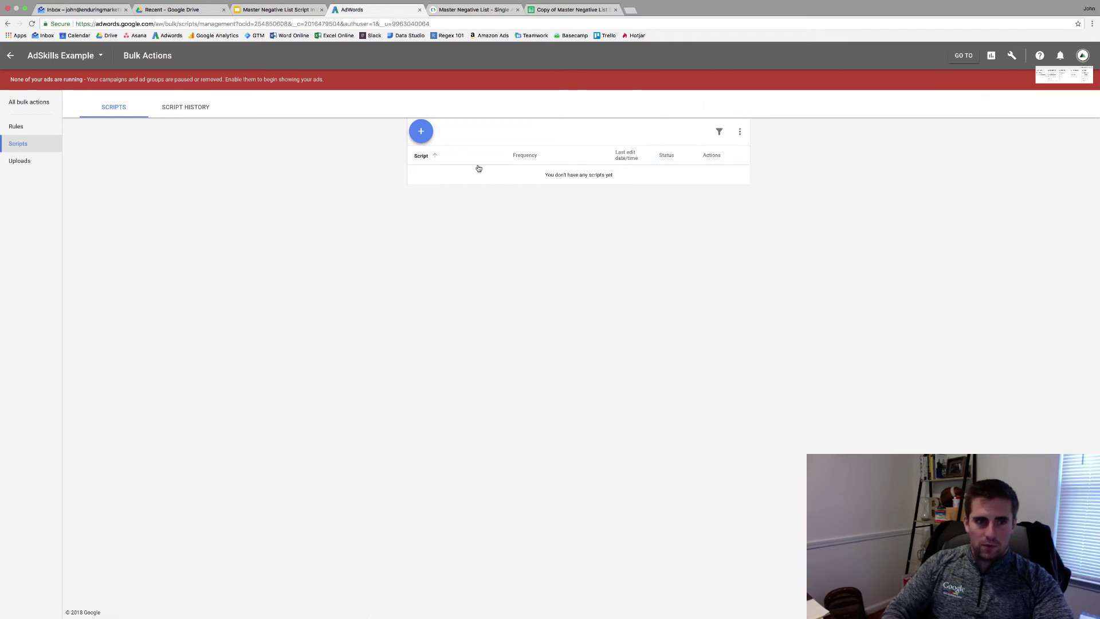
pyautogui.click(420, 131)
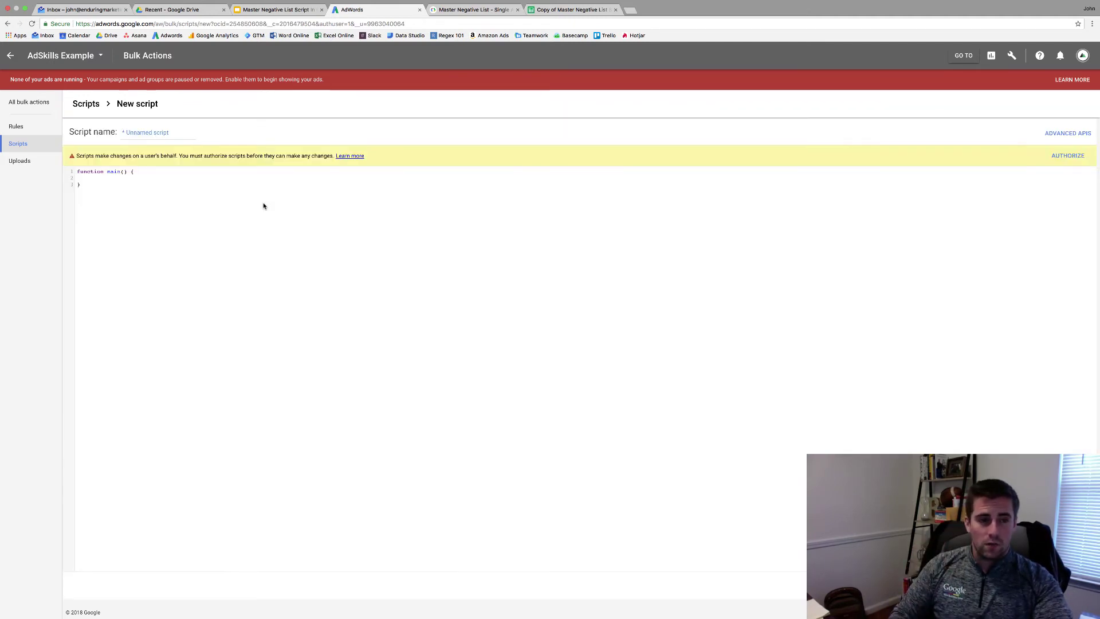
# - Name the script 'Example - Blacklist Script' and paste the Master Negative List code over the starter stub
pyautogui.tripleClick(152, 132)
pyautogui.write('Example -')
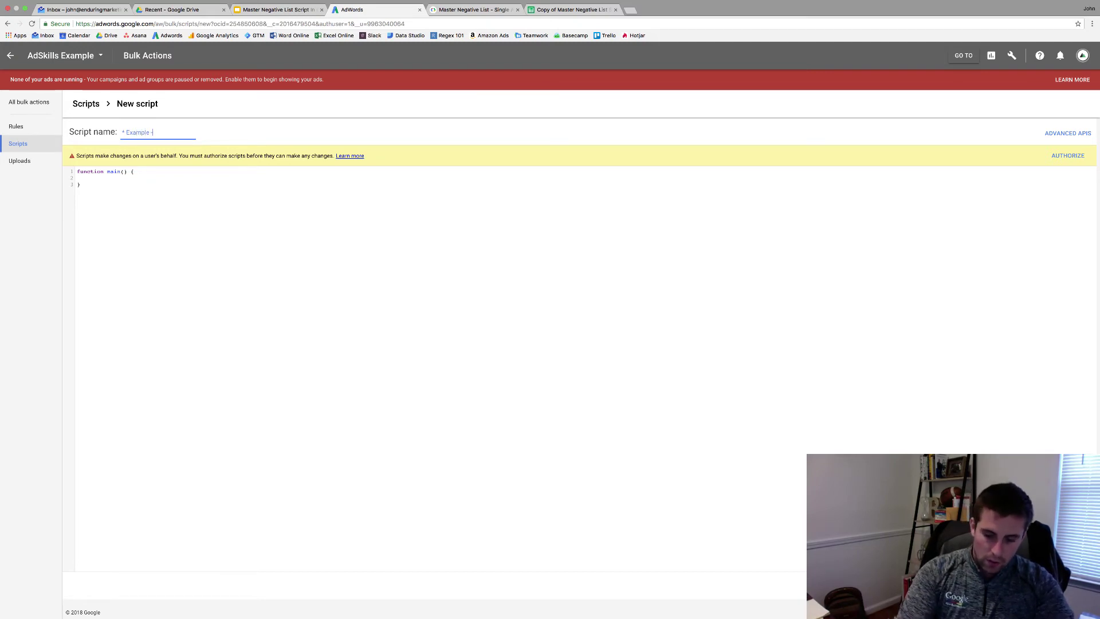
pyautogui.write(' Blacklist Script')
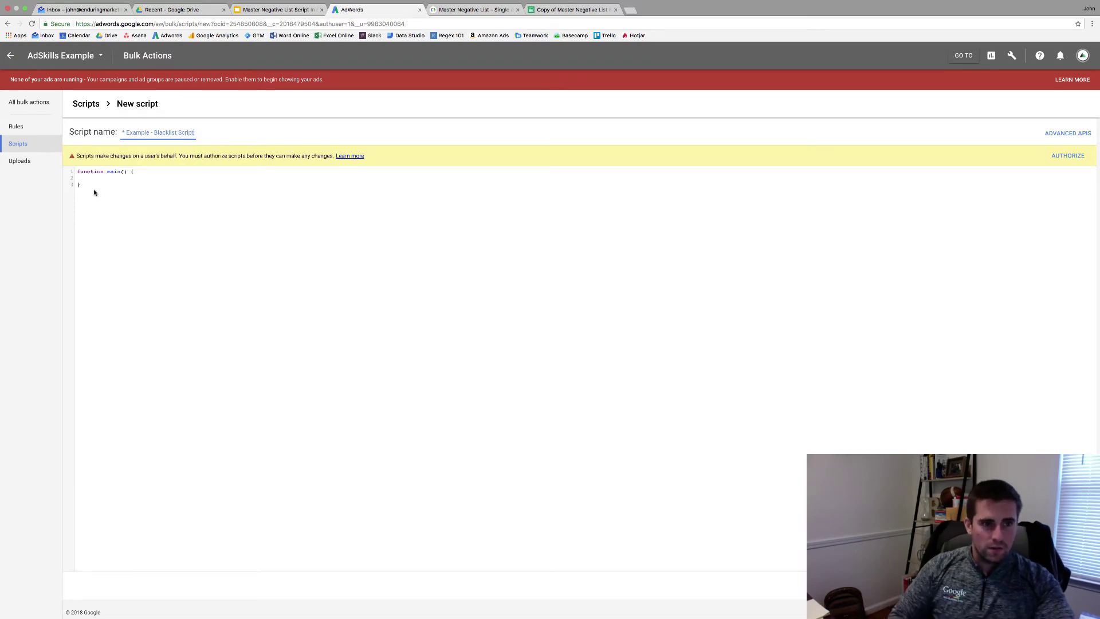
pyautogui.moveTo(95, 192); pyautogui.dragTo(70, 171)
pyautogui.press('super+v')
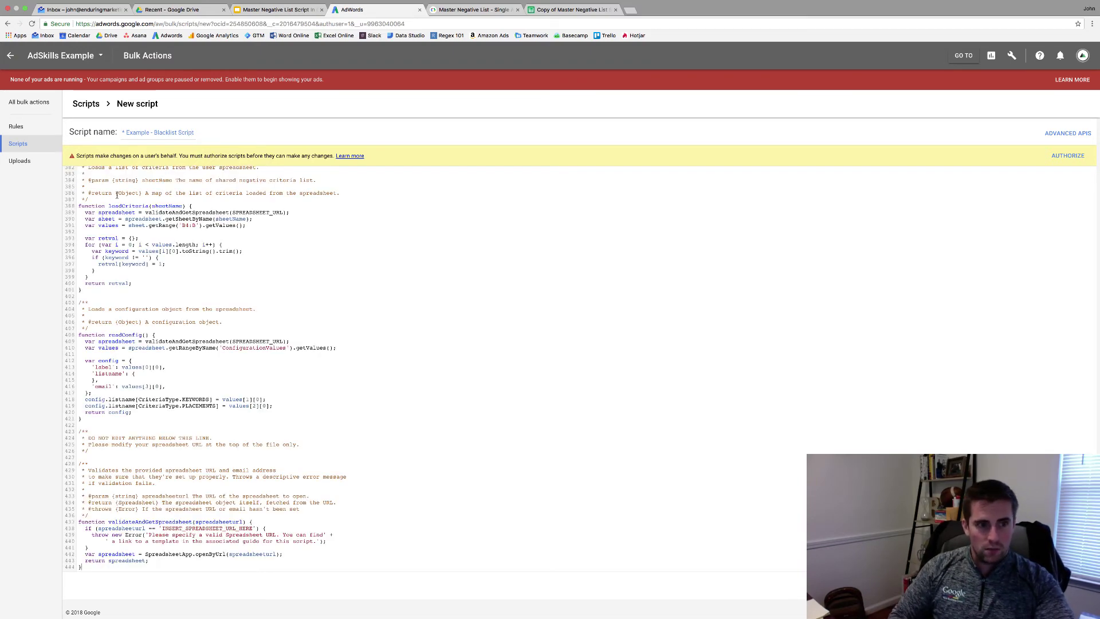
pyautogui.scroll(20, 138, 202)
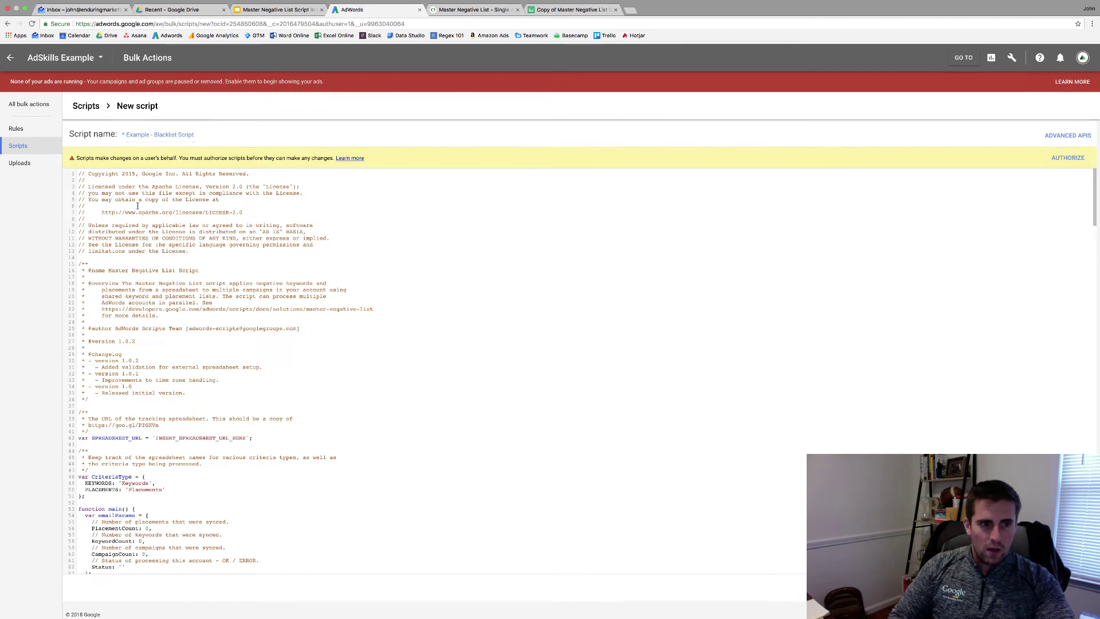
pyautogui.scroll(-1, 159, 207)
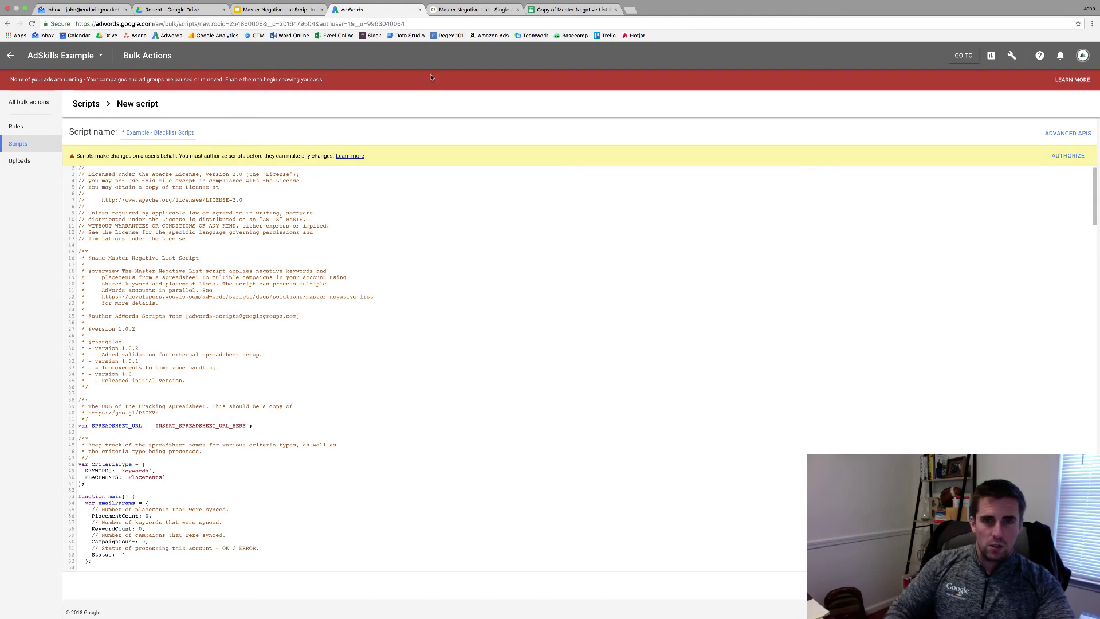
# - Replace INSERT_SPREADSHEET_URL_HERE with the copied spreadsheet's URL in the script
pyautogui.click(569, 10)
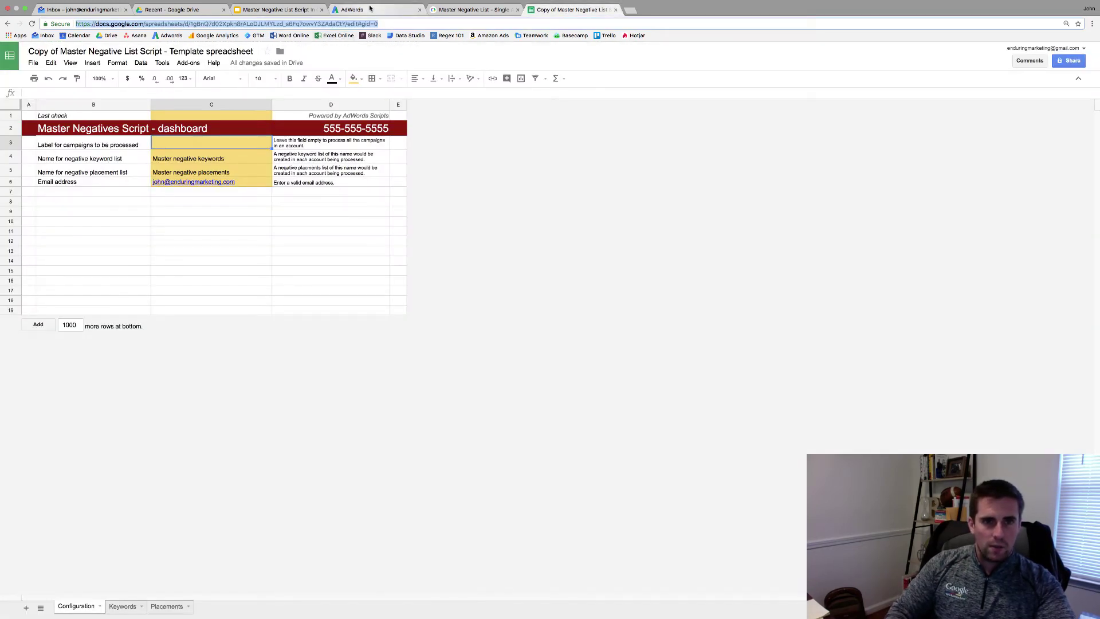
pyautogui.click(352, 9)
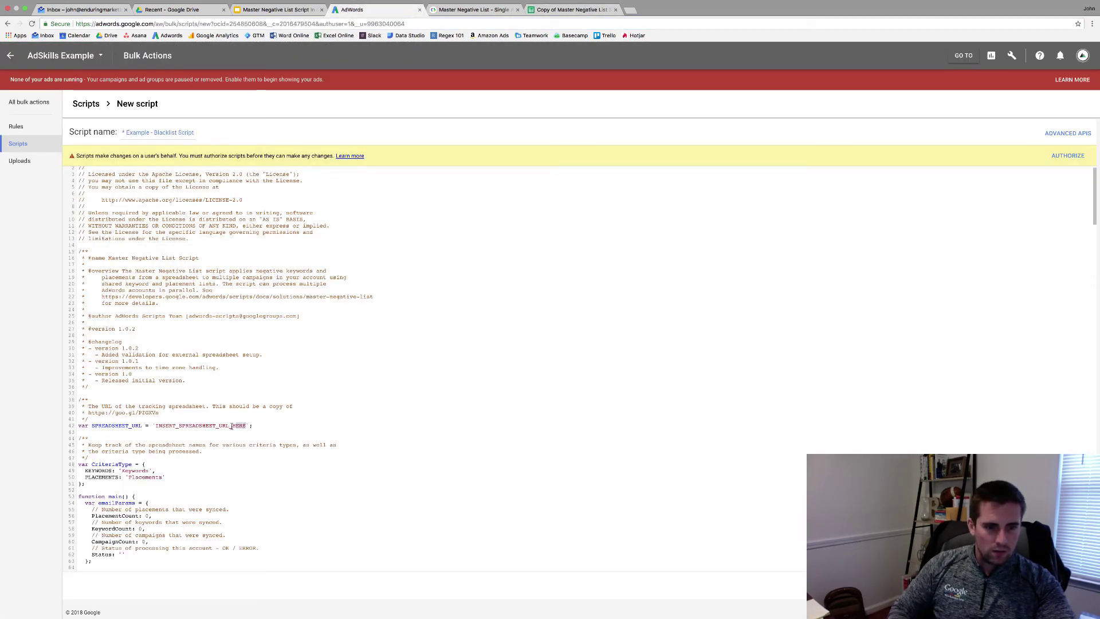
pyautogui.moveTo(231, 425); pyautogui.dragTo(155, 426)
pyautogui.press('super+v')
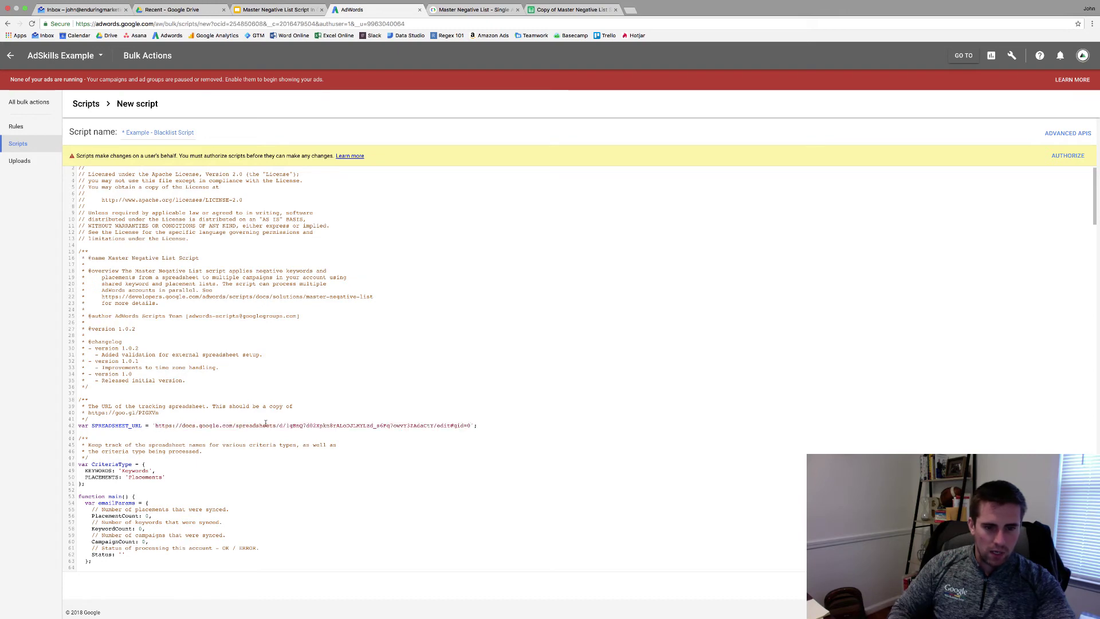
pyautogui.click(480, 10)
pyautogui.click(570, 10)
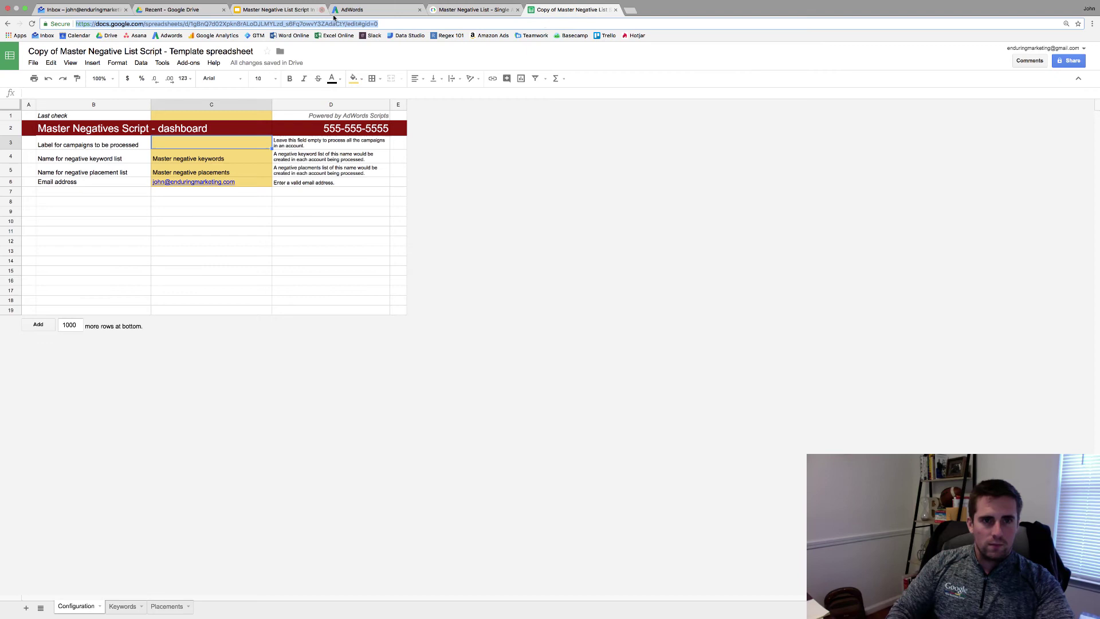
pyautogui.click(365, 10)
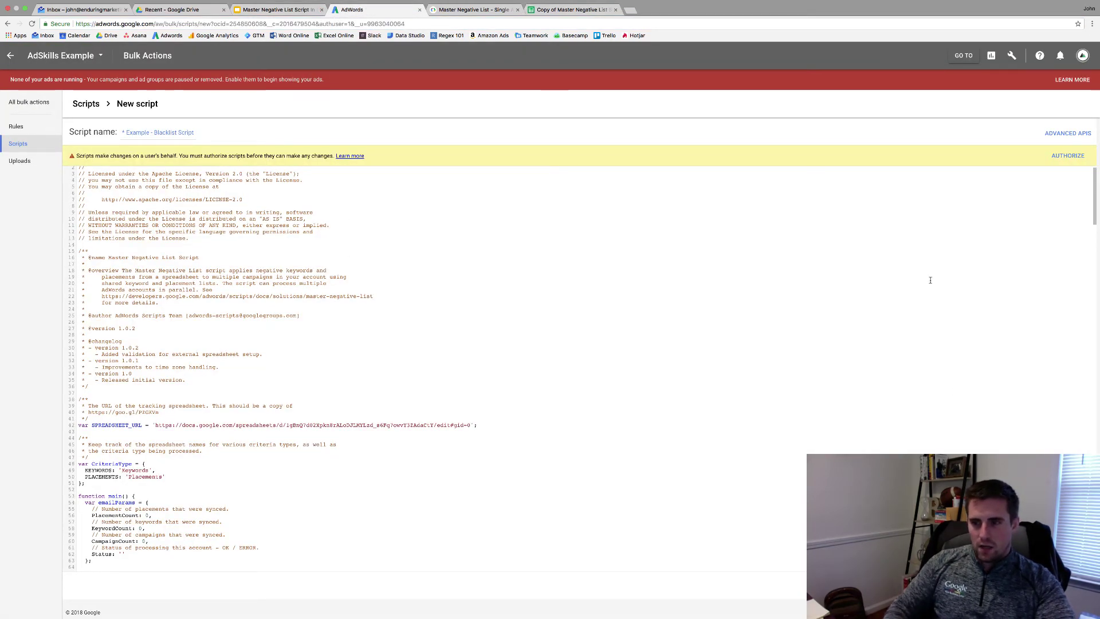
# - Authorize the script with the Google account, then close the failed authorization tab
pyautogui.click(1066, 155)
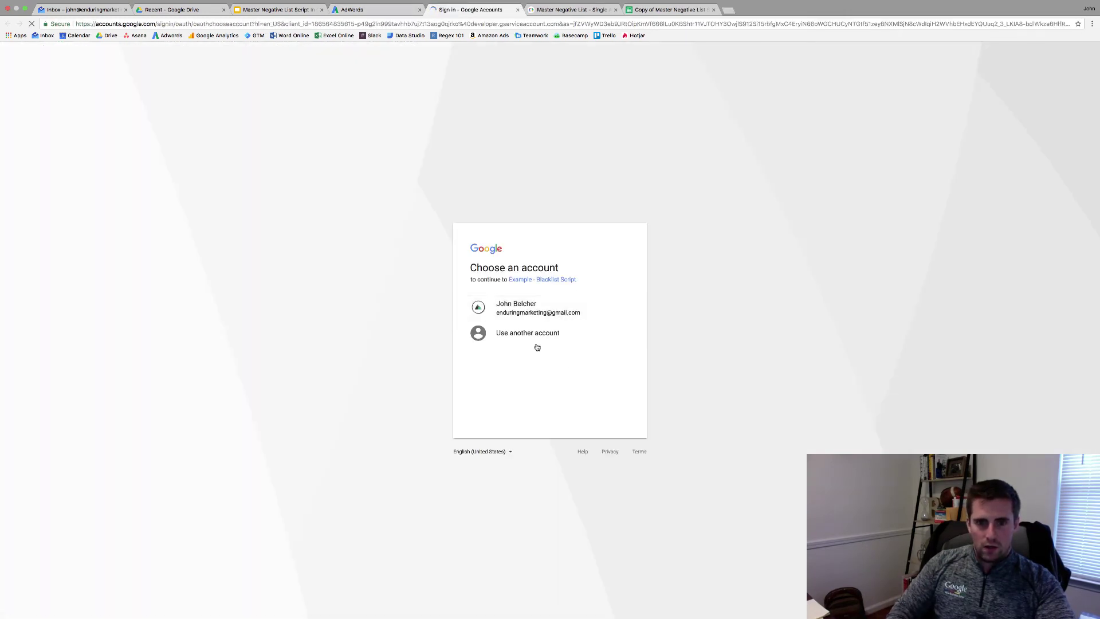
pyautogui.click(550, 308)
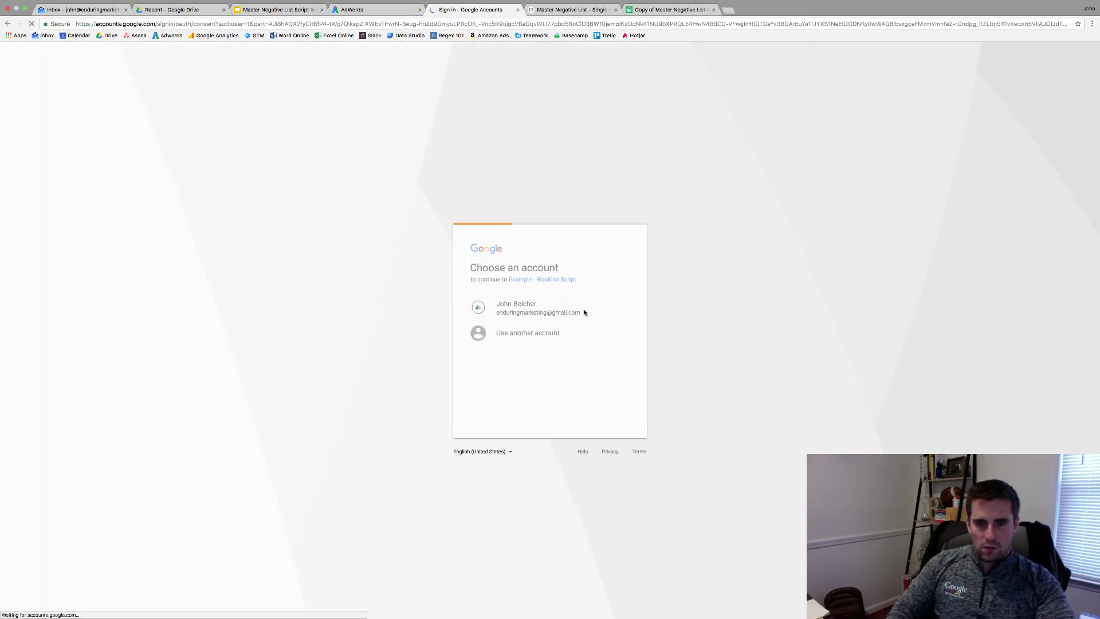
pyautogui.click(619, 405)
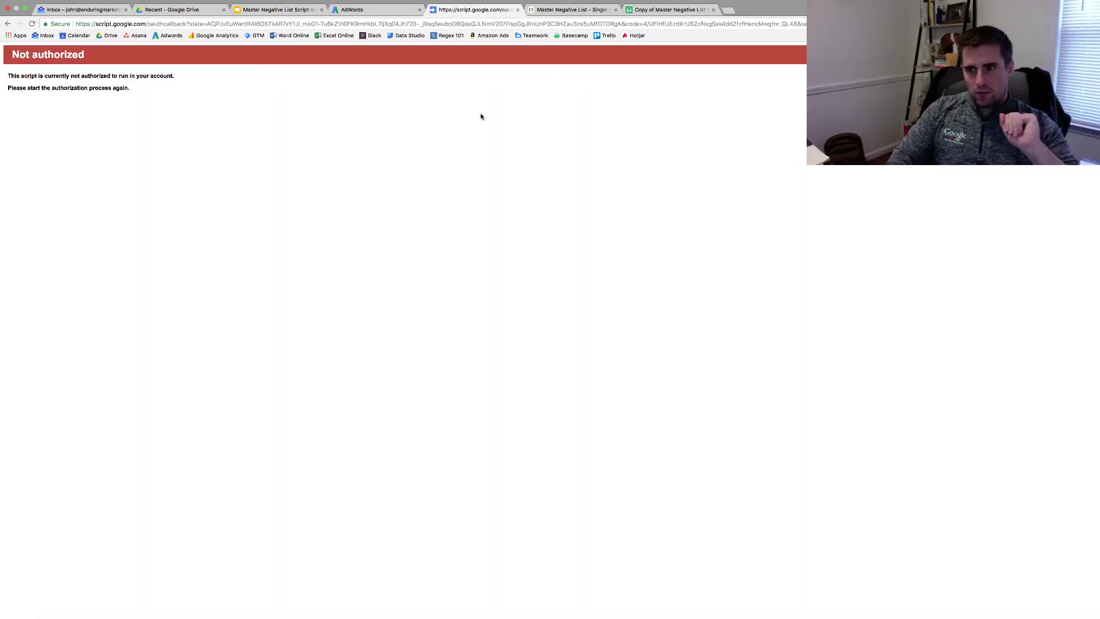
pyautogui.press('super+w')
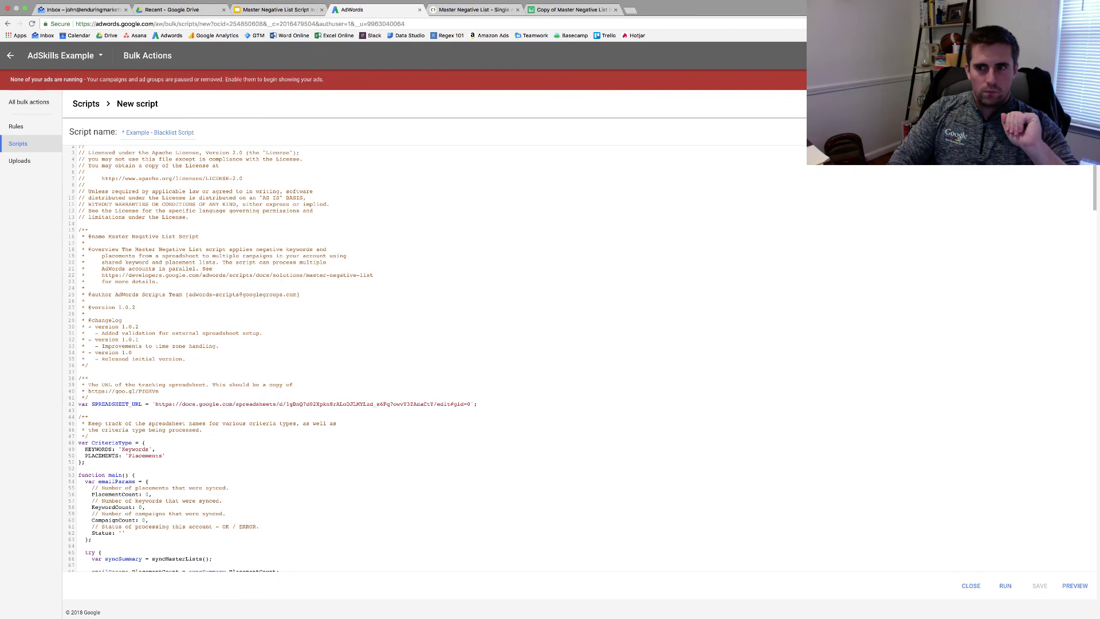
# - Re-authorize the script from Preview, choosing the Google account and allowing the permissions
pyautogui.click(1075, 586)
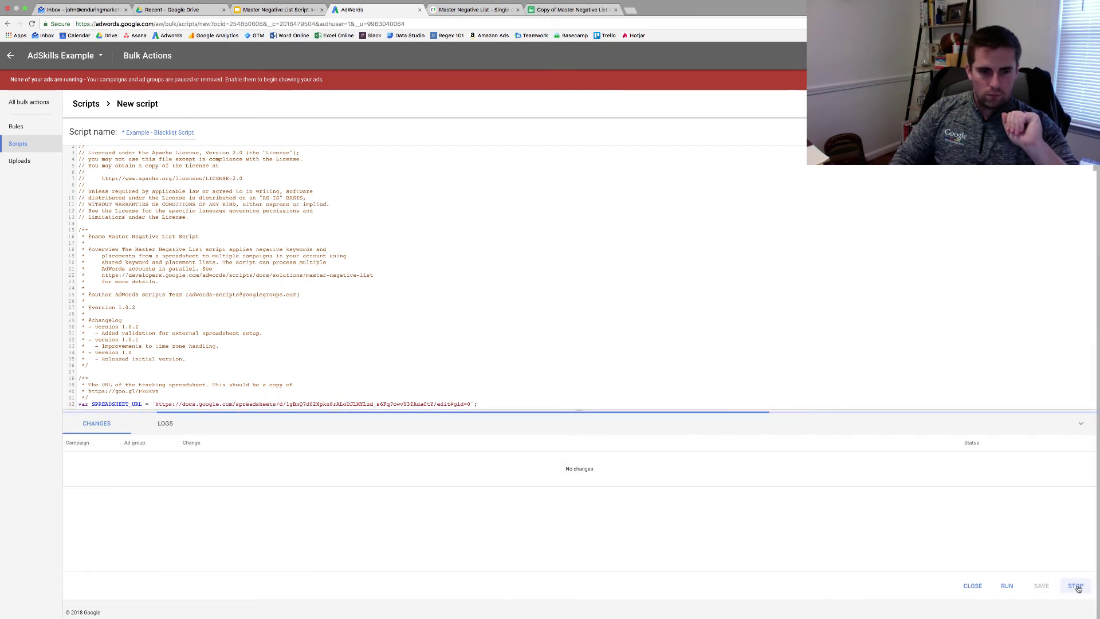
pyautogui.click(1068, 562)
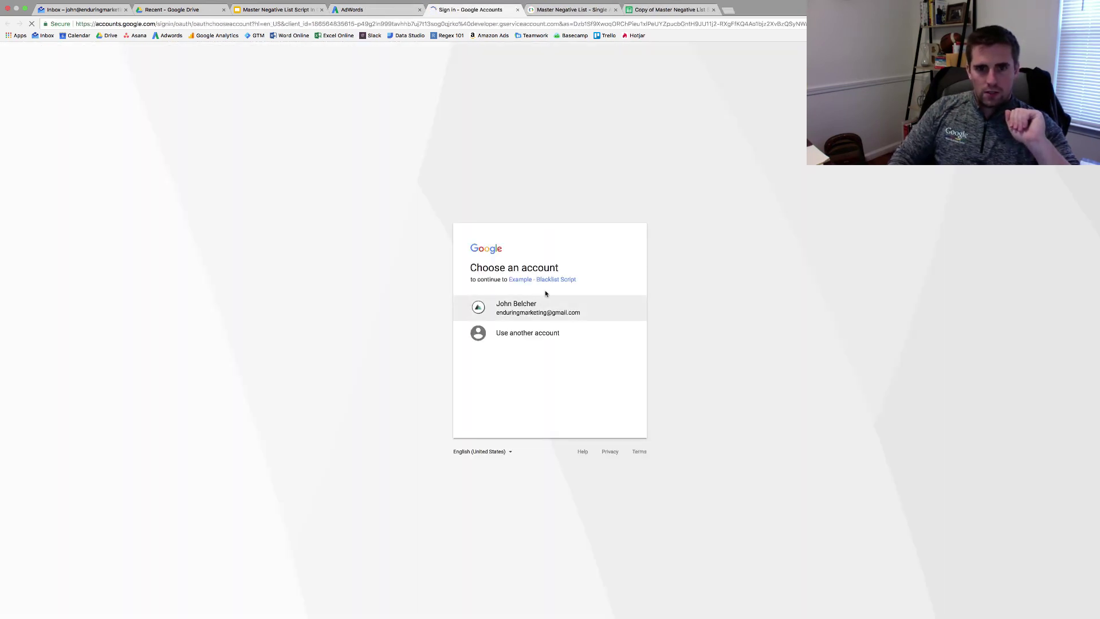
pyautogui.click(546, 304)
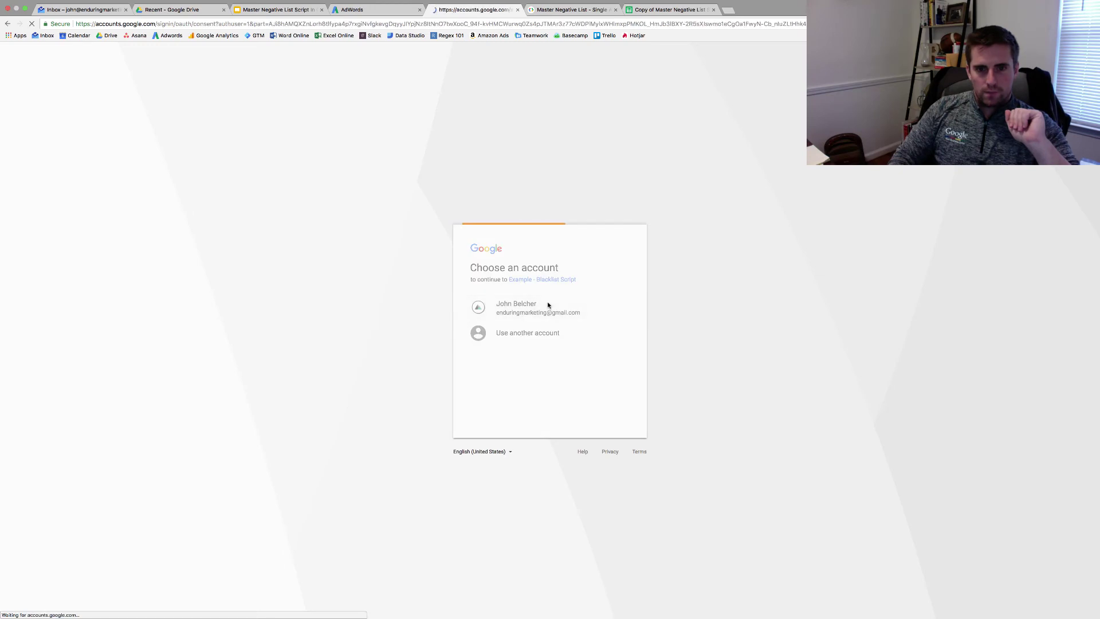
pyautogui.click(614, 427)
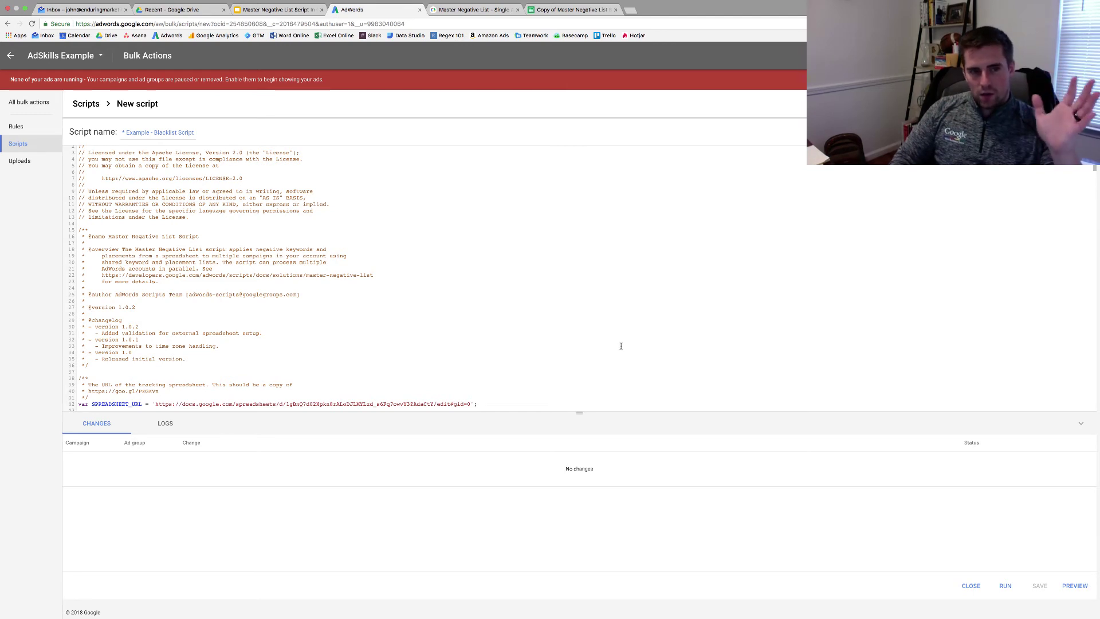
# - Preview the script and review the Changes list of successful 'Shared set added' results
pyautogui.click(1075, 585)
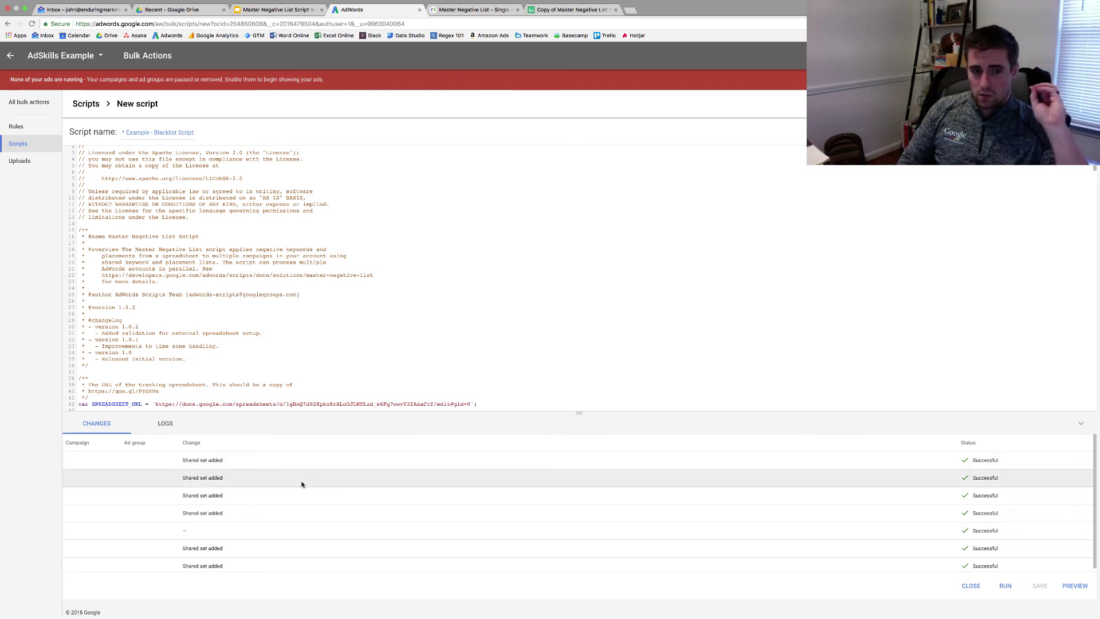
pyautogui.scroll(-1, 300, 481)
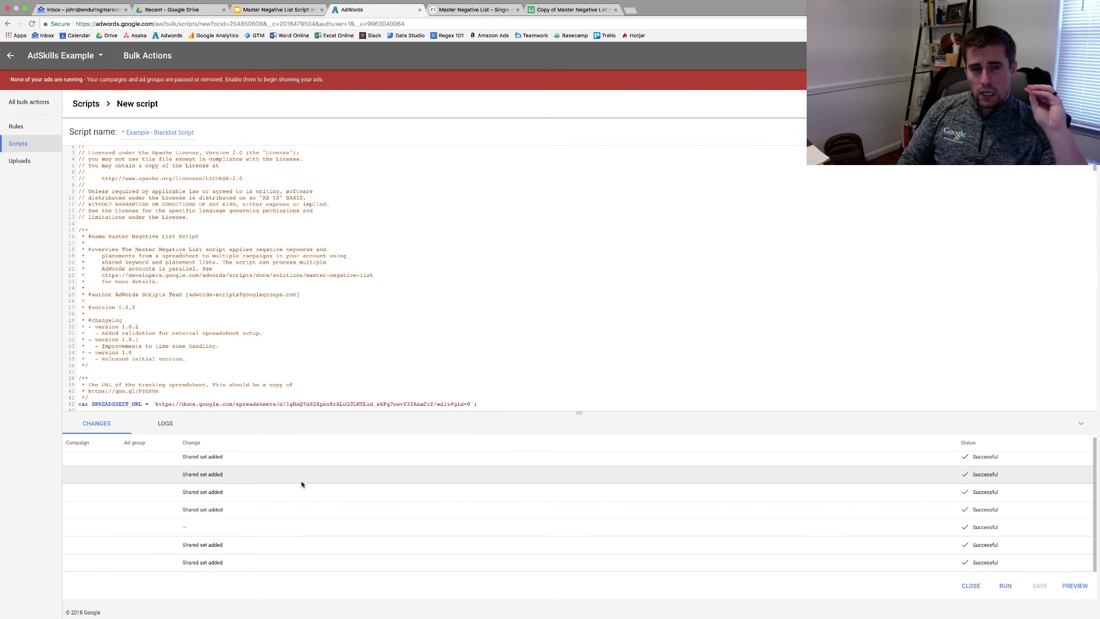